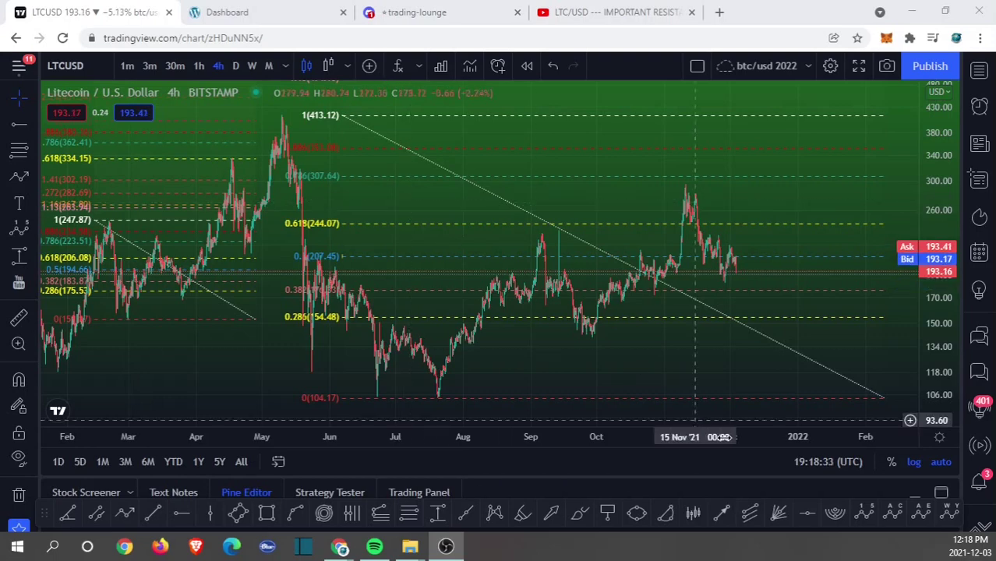
Turn off the chart's logarithmic price scale and place the earlier LTC/USD YouTube video's tab right beside the chart tab.
left_click(913, 461)
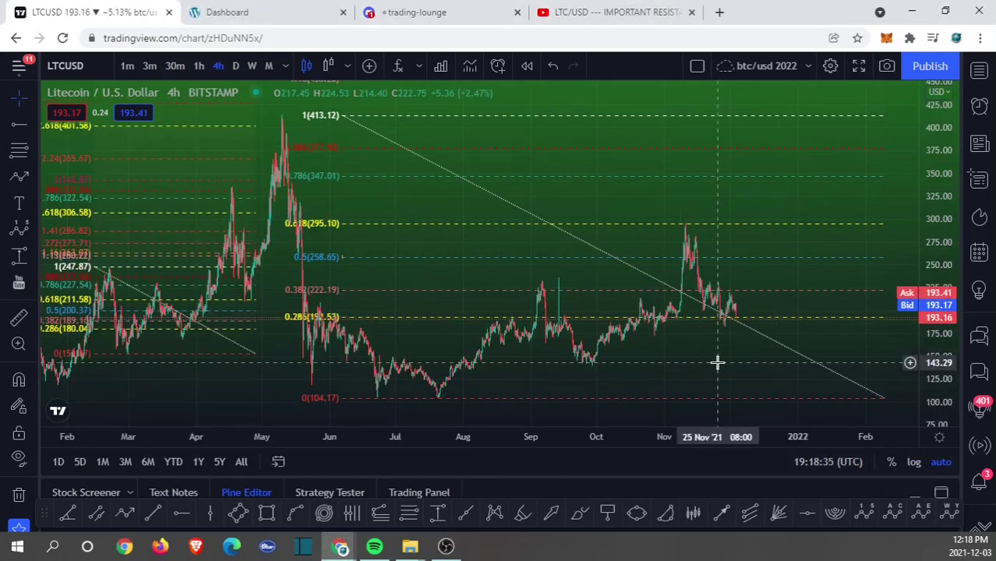
left_click(581, 24)
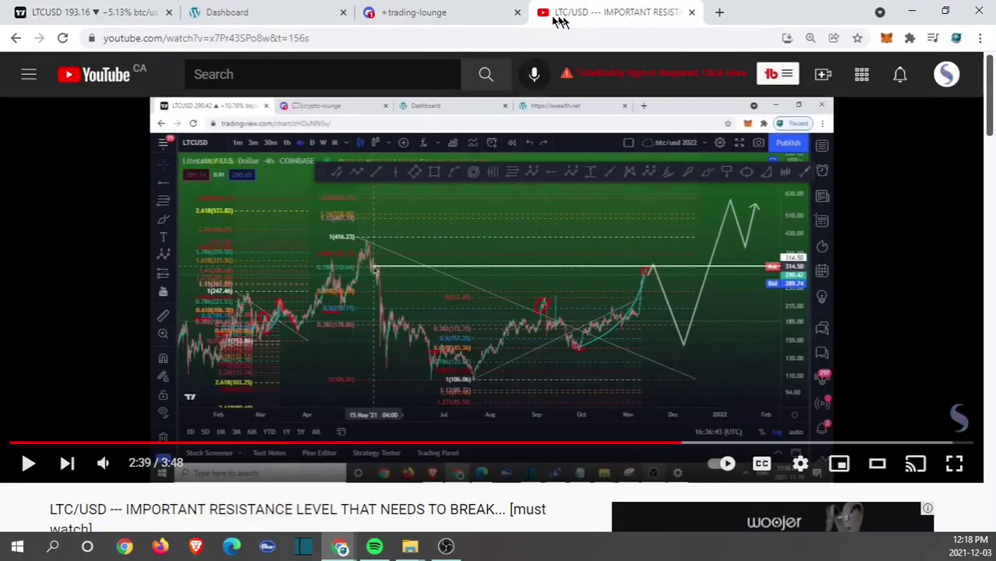
left_click_drag(273, 20, 272, 19)
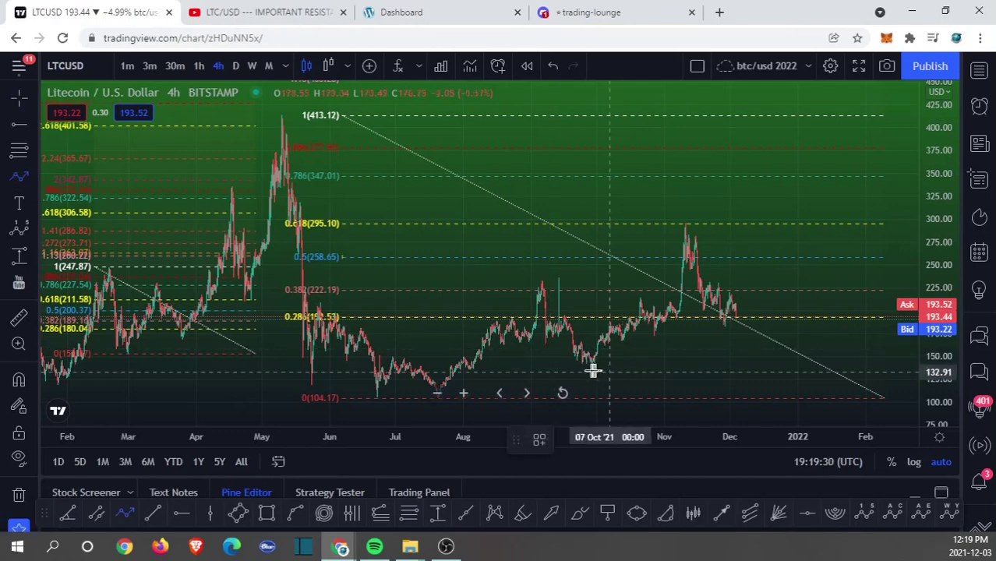
Sketch a path from the October low to the November peak and the late-November low, compare it with the video, and delete it.
left_click(588, 370)
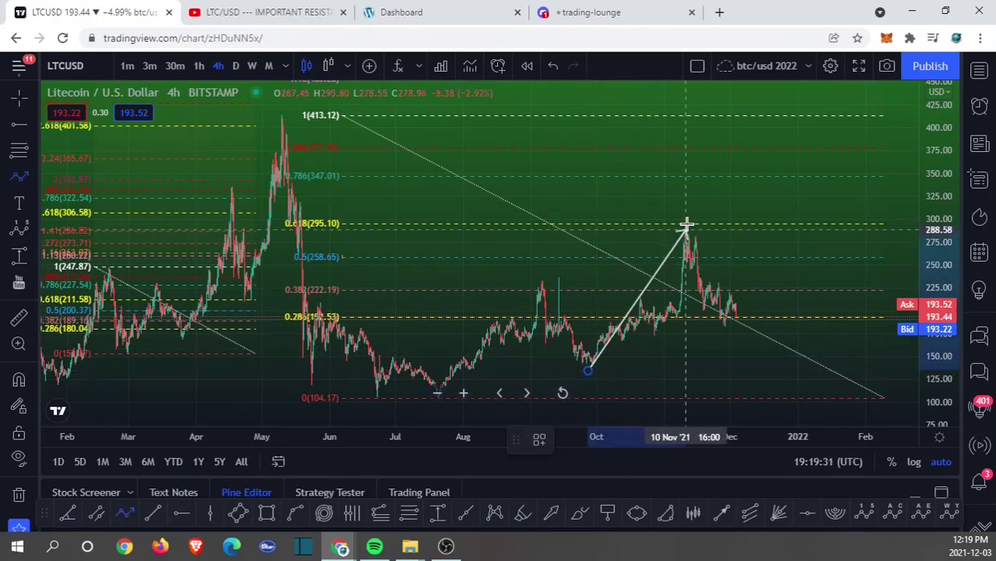
key("ctrl+2")
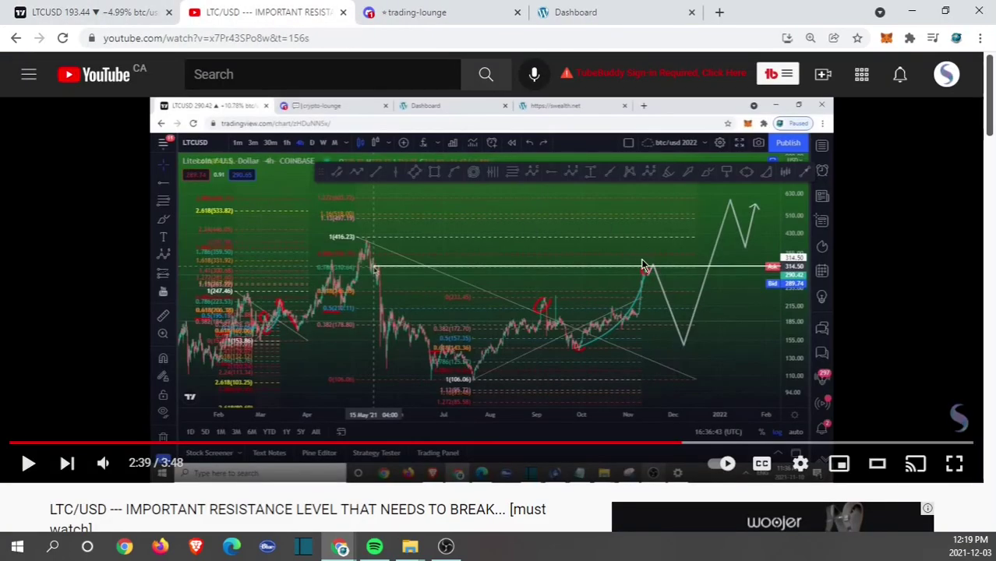
key("ctrl+1")
left_click(723, 318)
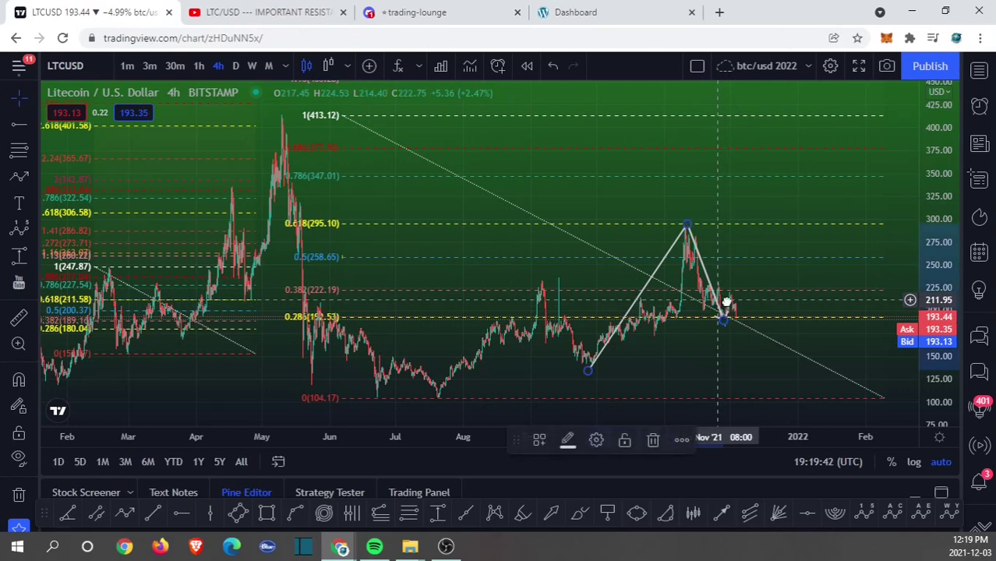
key("Delete")
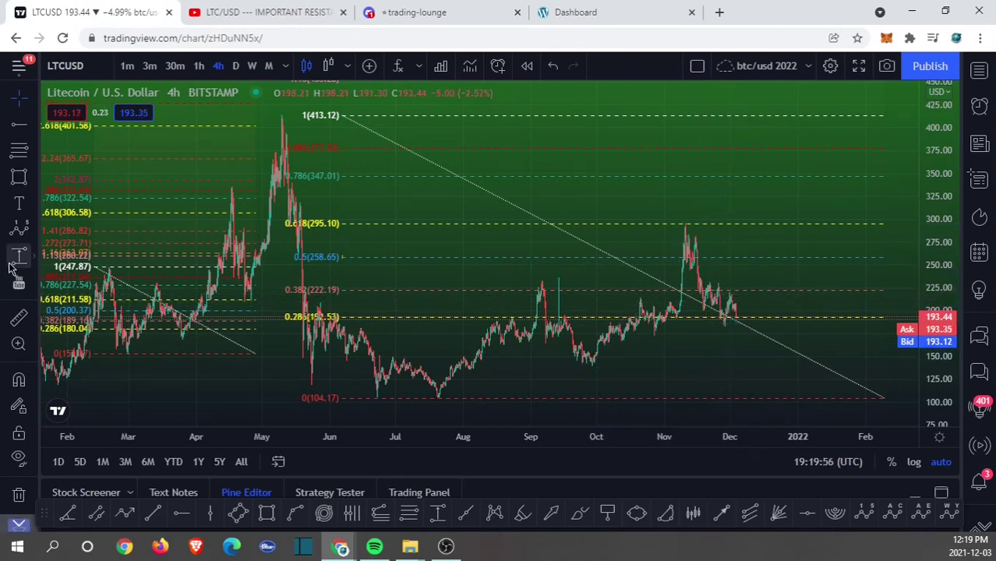
Check the forecast in the video and try temporary brush marks on the chart near the projected December low and the March high.
left_click(224, 9)
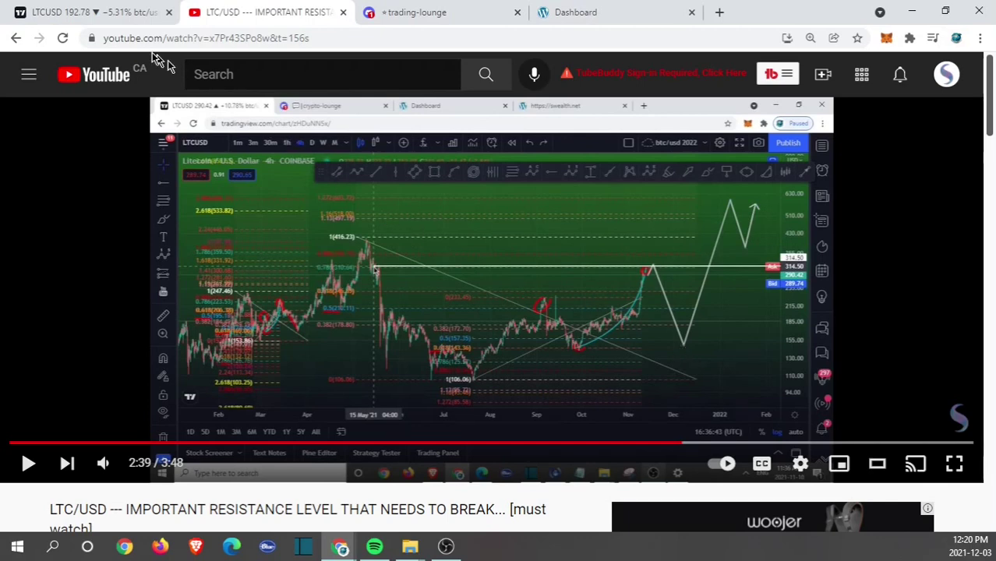
left_click(109, 14)
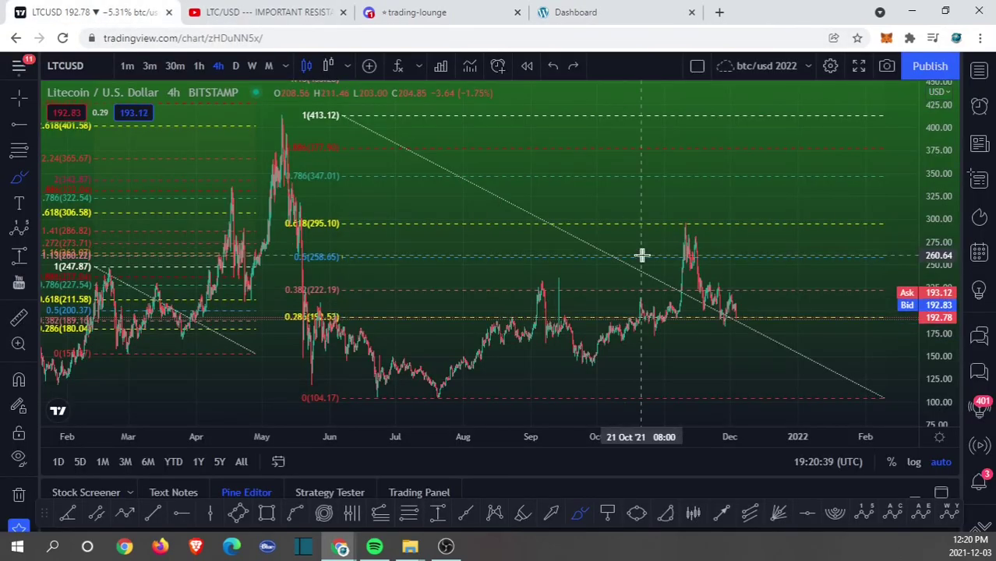
left_click(755, 356)
key("ctrl+z")
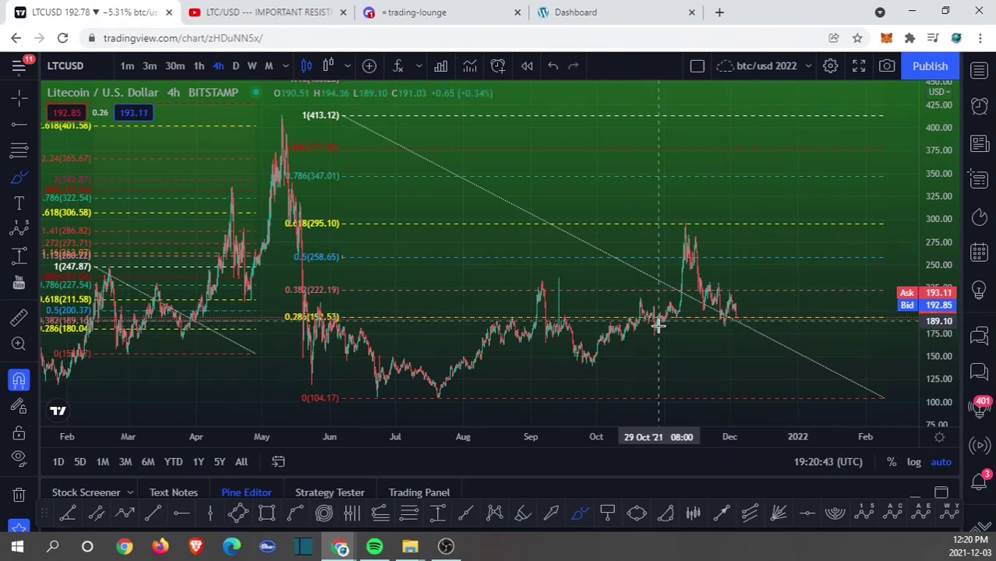
left_click(27, 185)
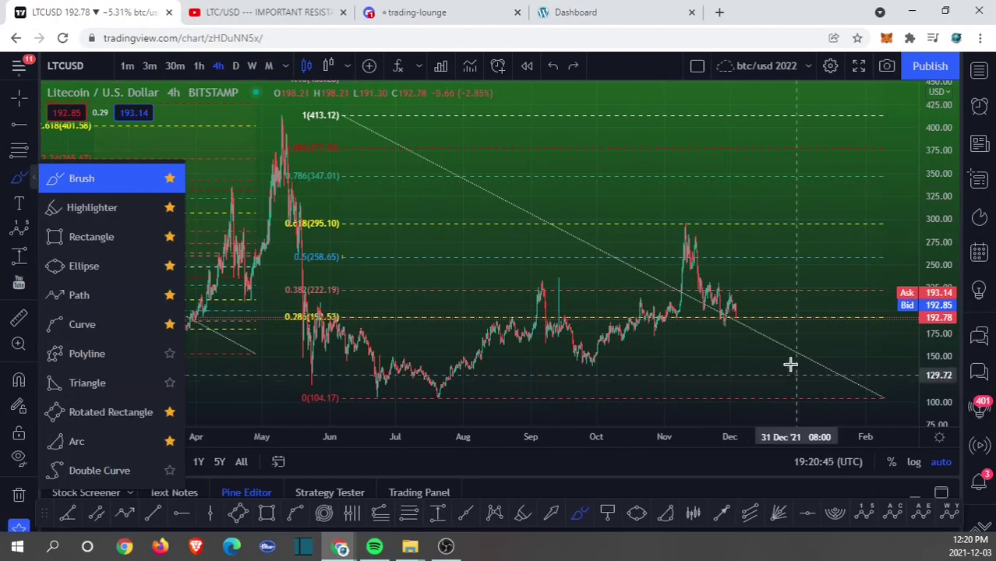
mouse_move(775, 350)
left_mouse_down()
mouse_move(756, 351)
mouse_move(770, 361)
mouse_move(774, 350)
left_mouse_up()
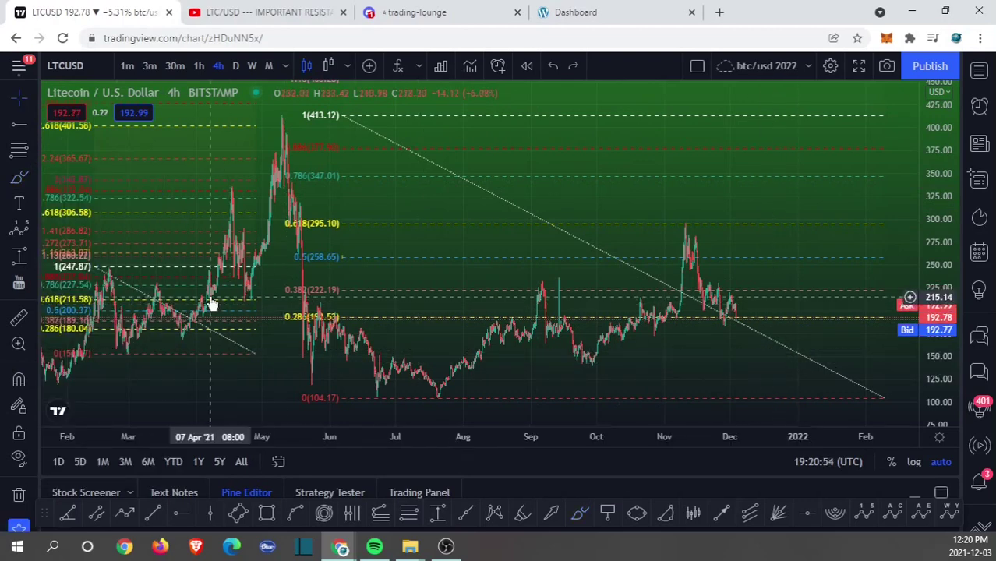
left_click(18, 179)
mouse_move(152, 273)
left_mouse_down()
mouse_move(99, 288)
mouse_move(160, 351)
mouse_move(156, 287)
left_mouse_up()
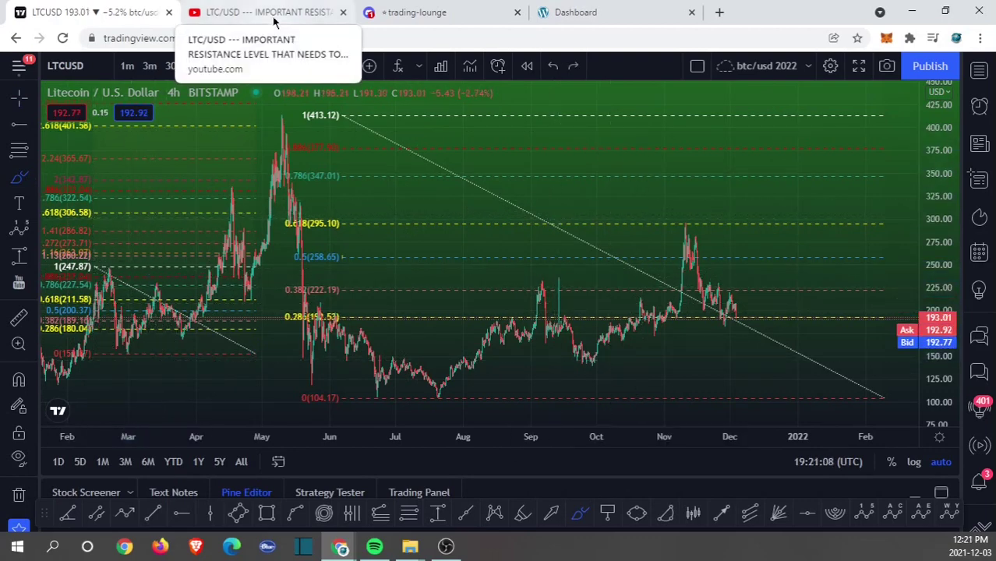
Look at the video's forecast again, circle the November price drop with the brush and remove the marks.
left_click(273, 22)
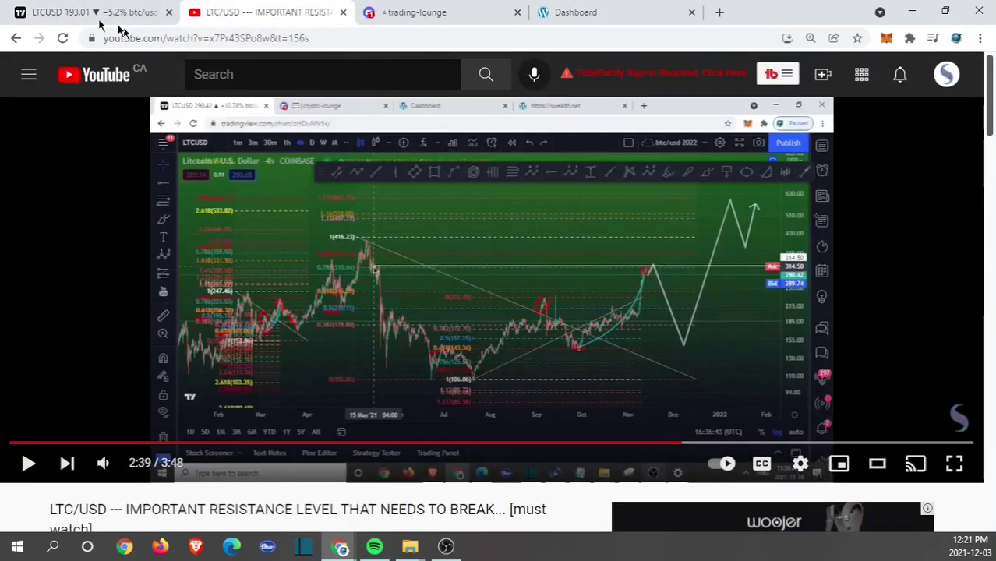
left_click(69, 19)
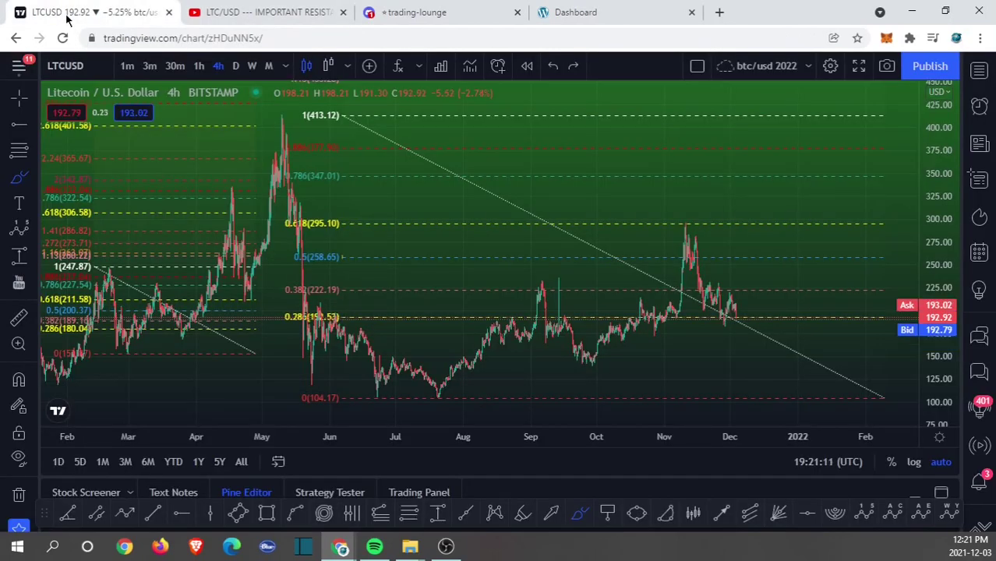
left_click(35, 180)
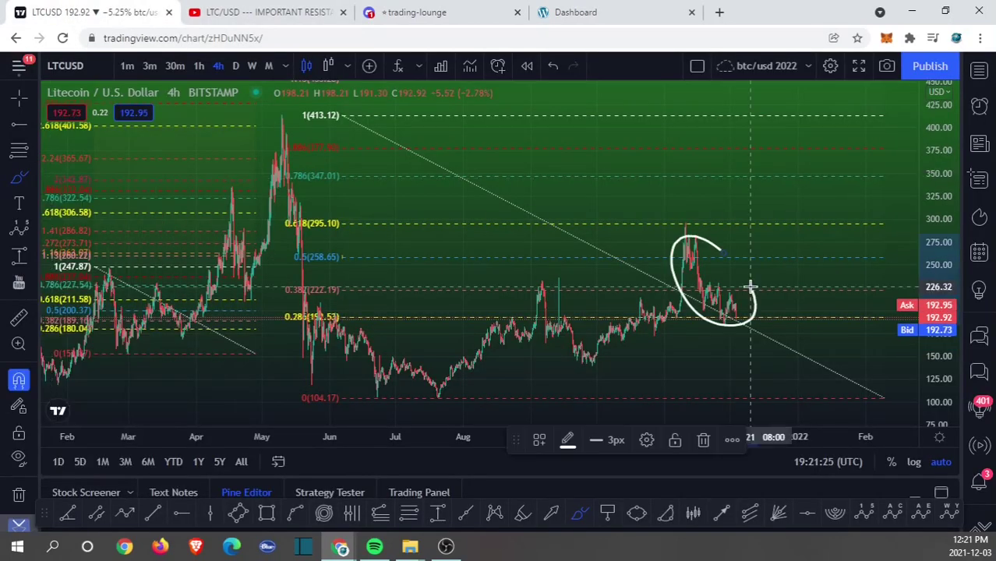
key("Delete")
mouse_move(748, 284)
left_mouse_down()
mouse_move(681, 304)
mouse_move(748, 314)
left_mouse_up()
key("ctrl+z")
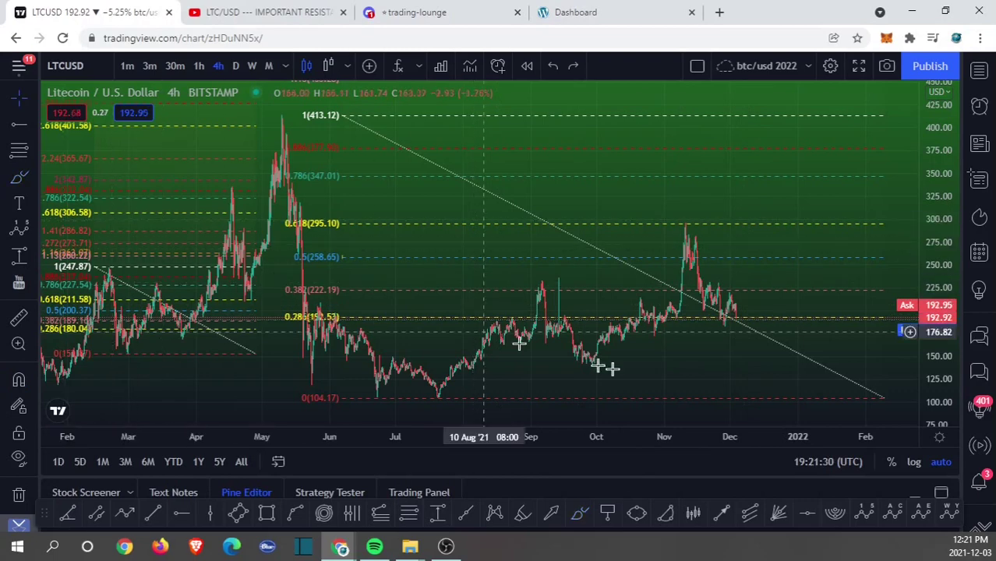
Underline the 0.786 level of both Fibonacci retracements with the brush and circle the mid-March and November highs.
left_click(101, 270)
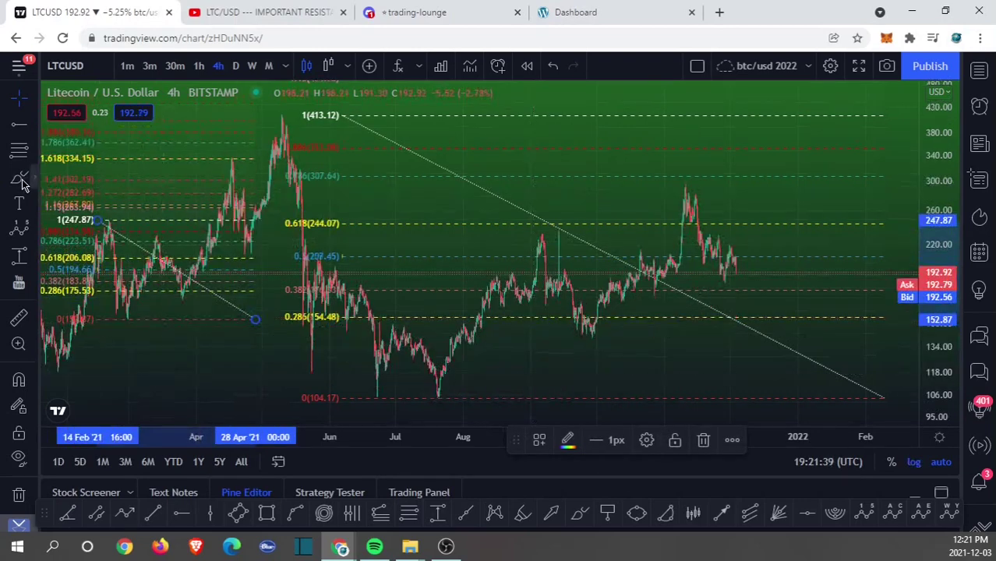
left_click(20, 179)
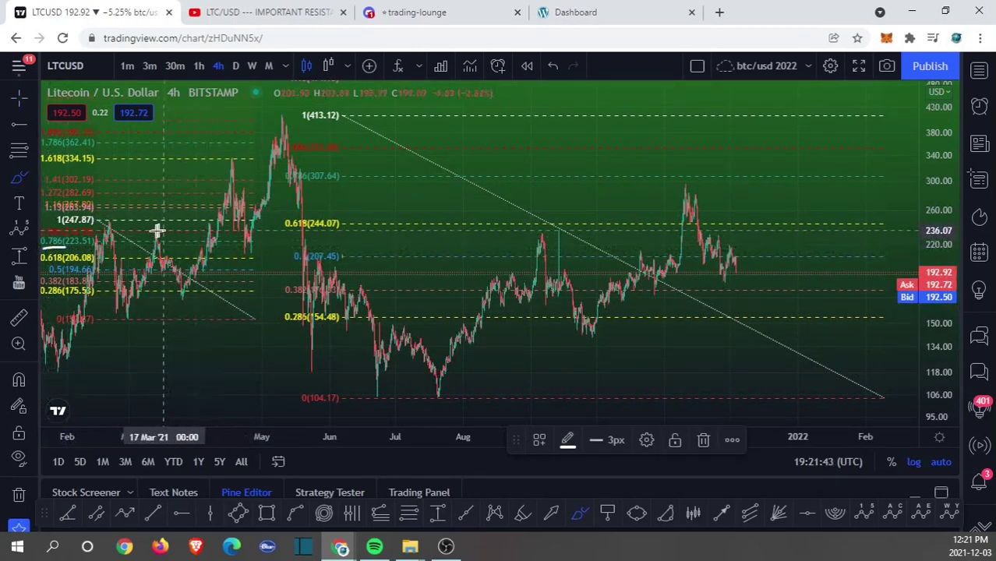
mouse_move(160, 234)
left_mouse_down()
mouse_move(154, 248)
mouse_move(164, 233)
left_mouse_up()
left_click_drag(314, 183, 277, 180)
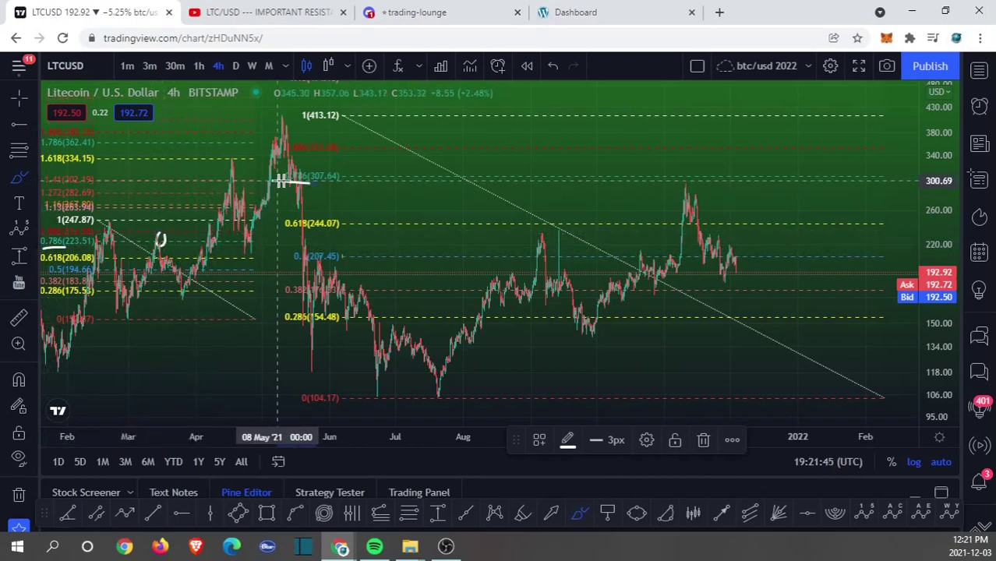
left_click_drag(682, 199, 696, 171)
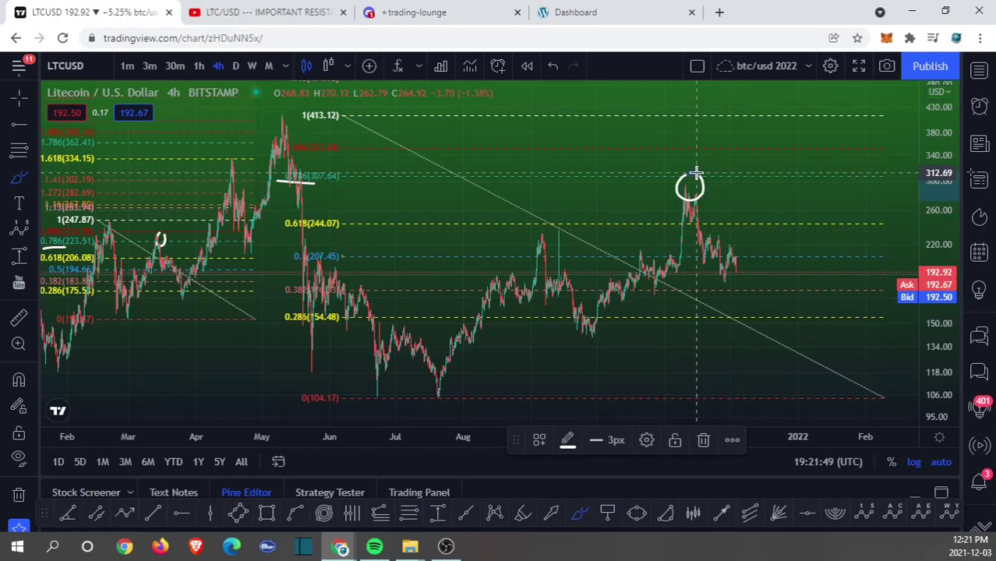
Trace the March decline with the brush and circle the 0.286 level (154.48) around the start of January 2022.
left_click_drag(160, 237, 184, 289)
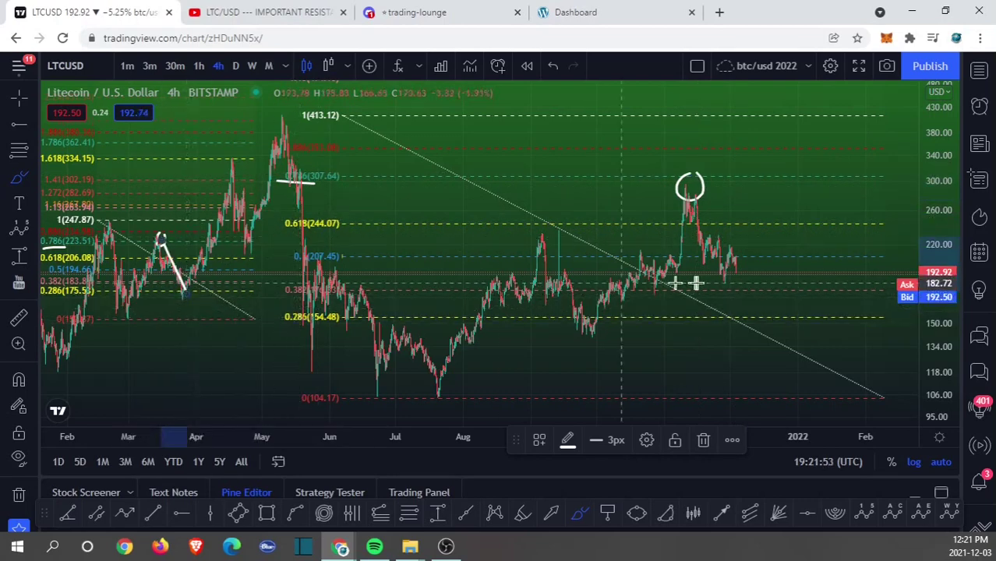
mouse_move(732, 261)
left_mouse_down()
mouse_move(748, 313)
mouse_move(755, 297)
mouse_move(737, 308)
left_mouse_up()
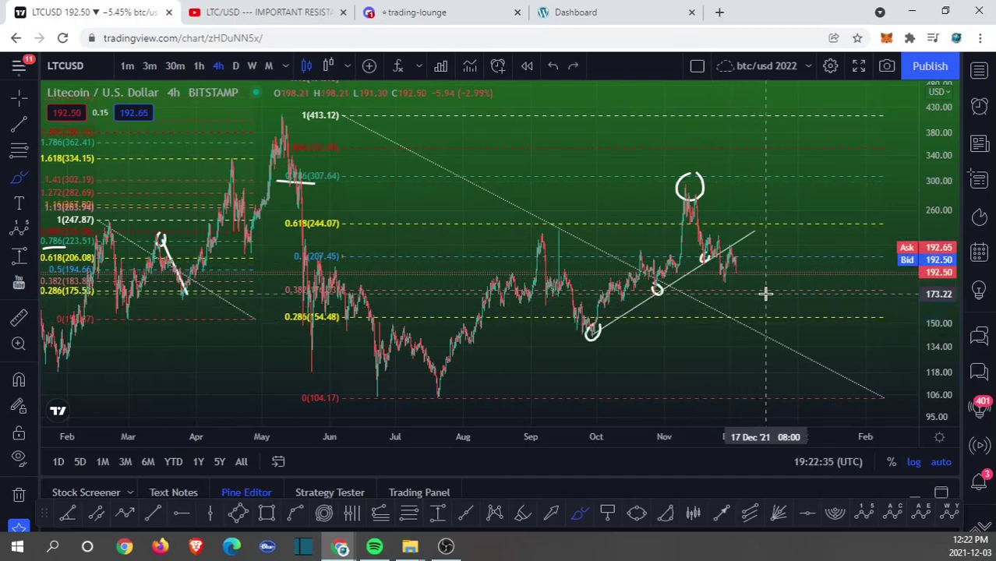
mouse_move(773, 309)
left_mouse_down()
mouse_move(764, 307)
mouse_move(774, 312)
left_mouse_up()
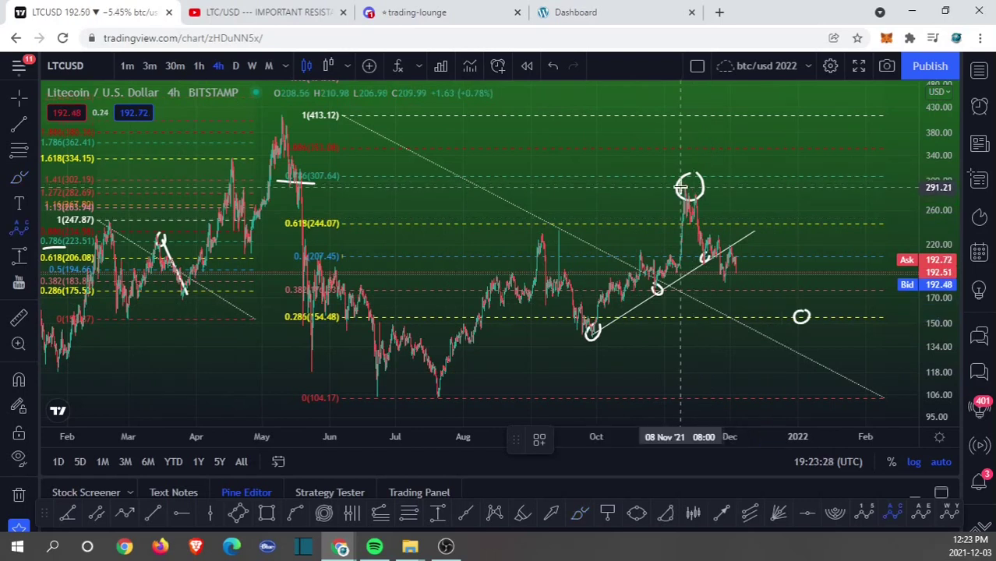
Draw an Elliott ABC correction from the November high at about 293, with A about 188, B about 253 and C at the circled 0.286 level.
left_click(681, 186)
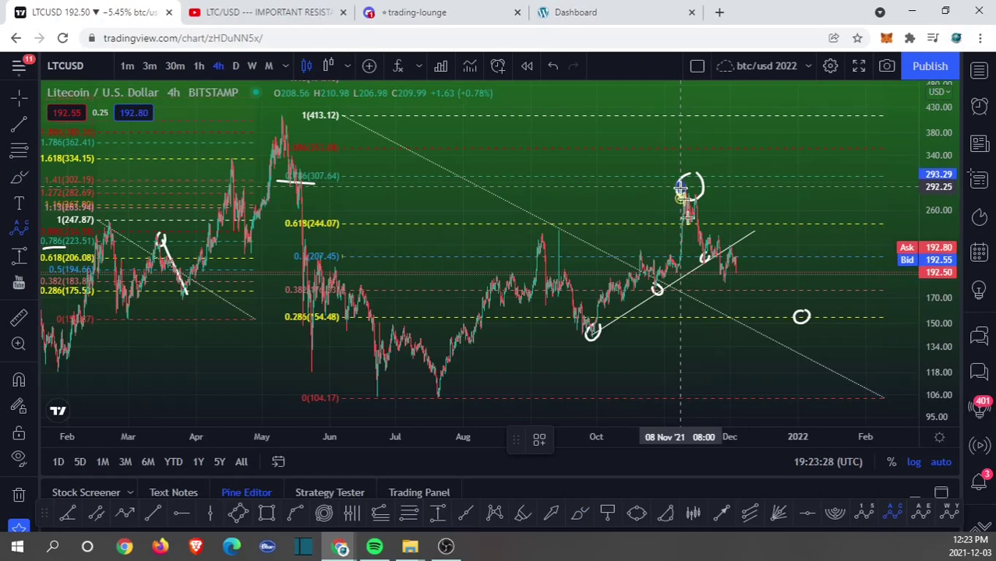
left_click(714, 276)
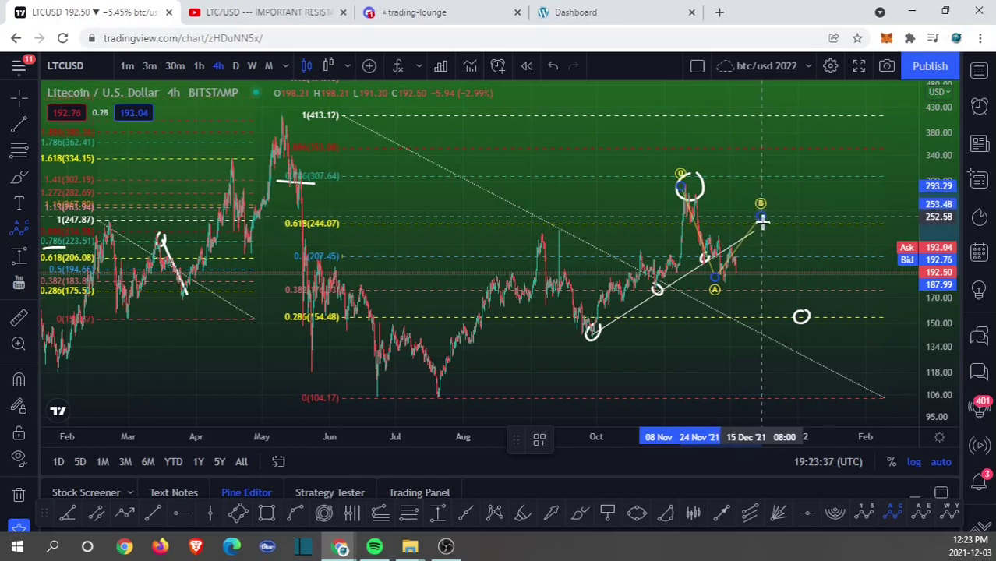
left_click(761, 218)
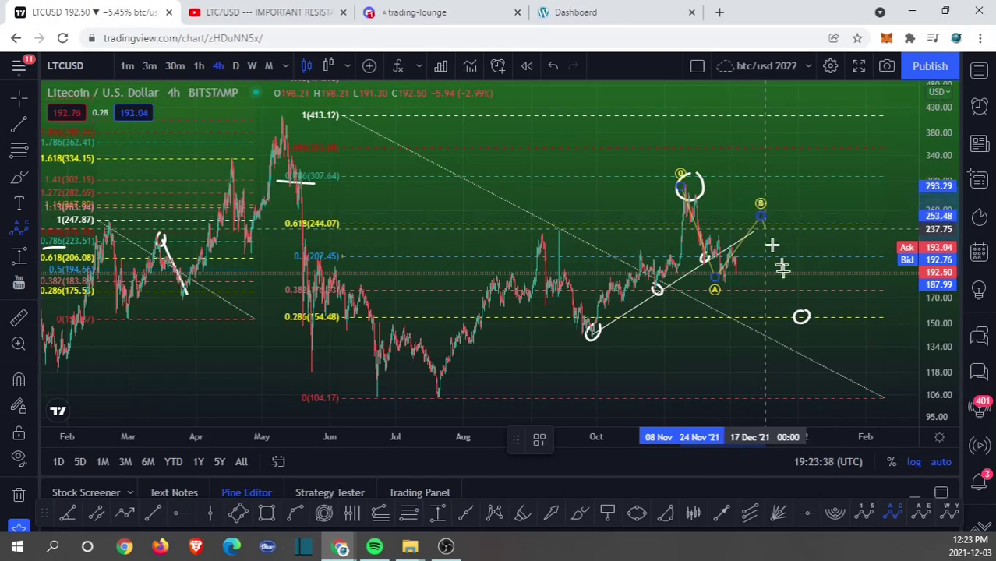
left_click(801, 316)
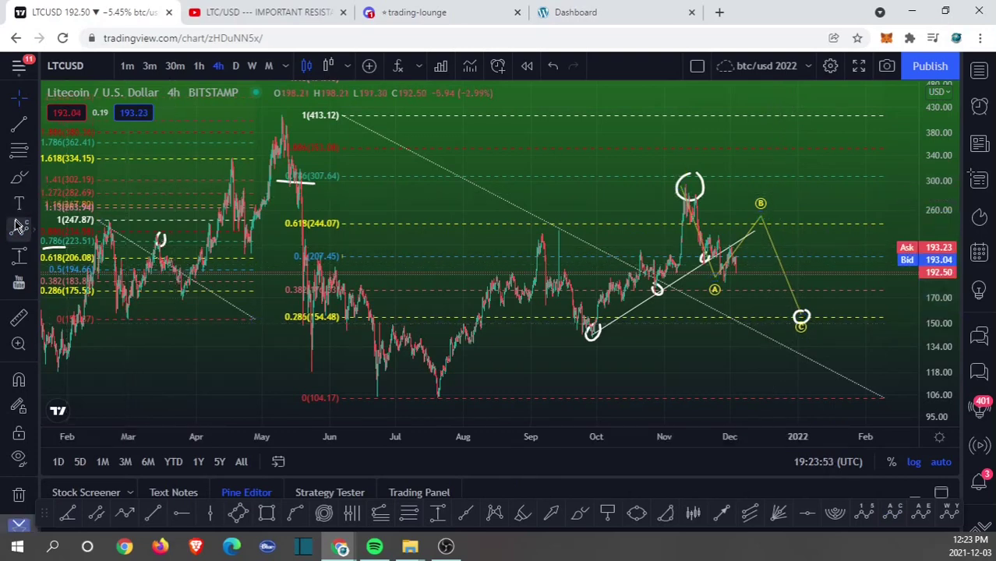
Draw a matching Elliott ABC correction on the March decline from about 227, with A about 189 and B about 205, ending below the late-March low.
left_click(19, 227)
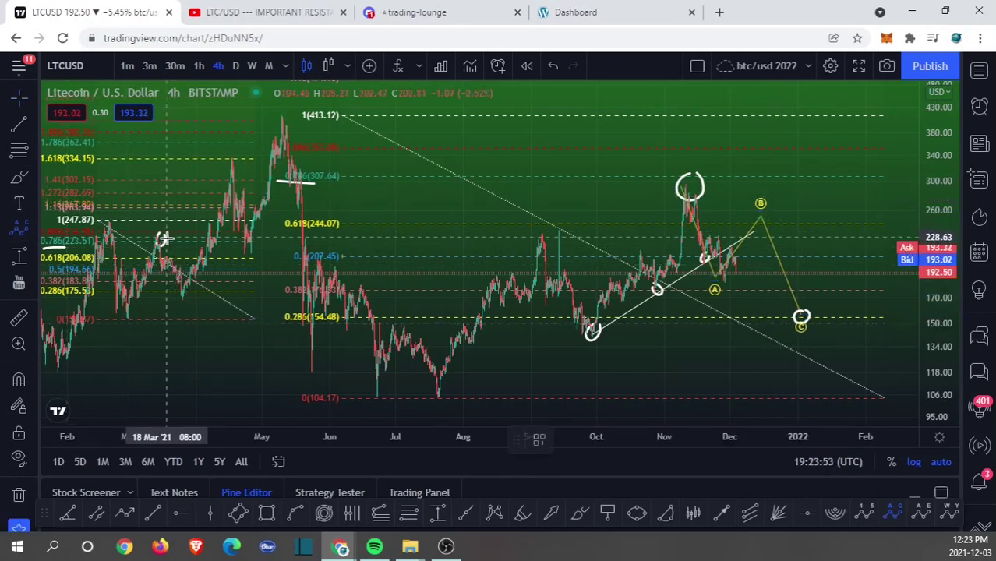
left_click(159, 238)
left_click(162, 275)
left_click(169, 259)
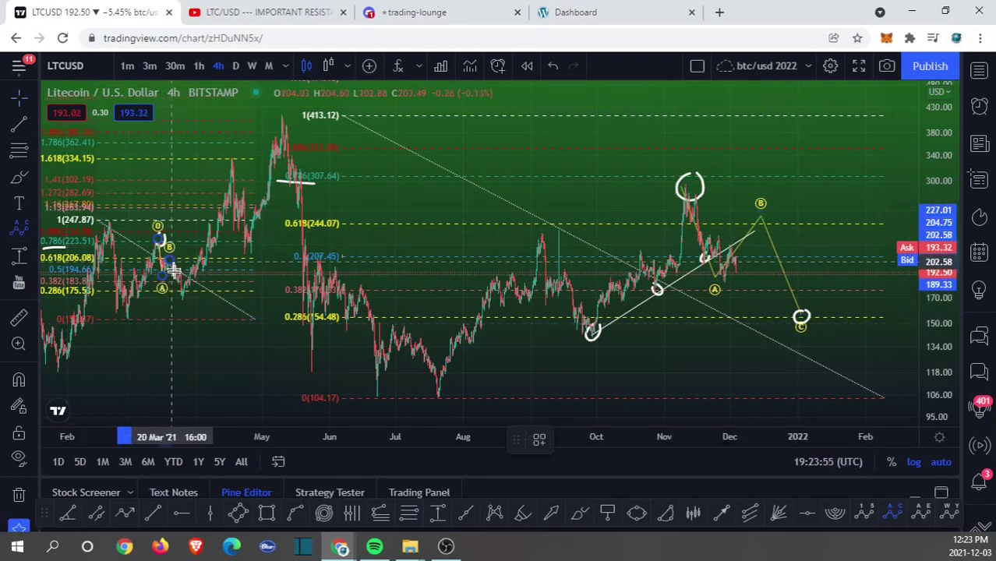
left_click(181, 308)
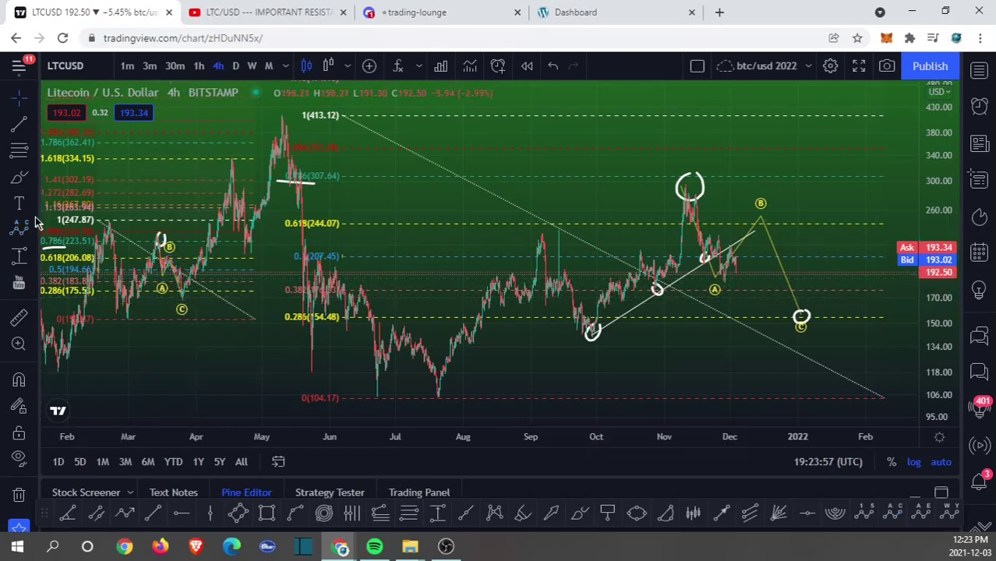
Draw curves rising from the March wave C low to the April high at about 330, and from the projected wave C at about 160 to early February 2022.
left_click(296, 512)
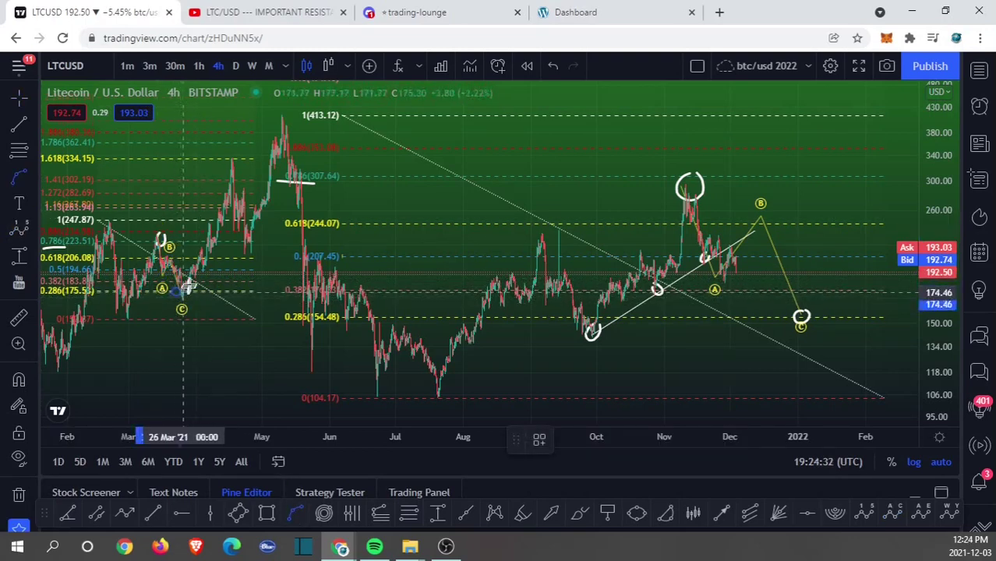
left_click_drag(187, 287, 231, 160)
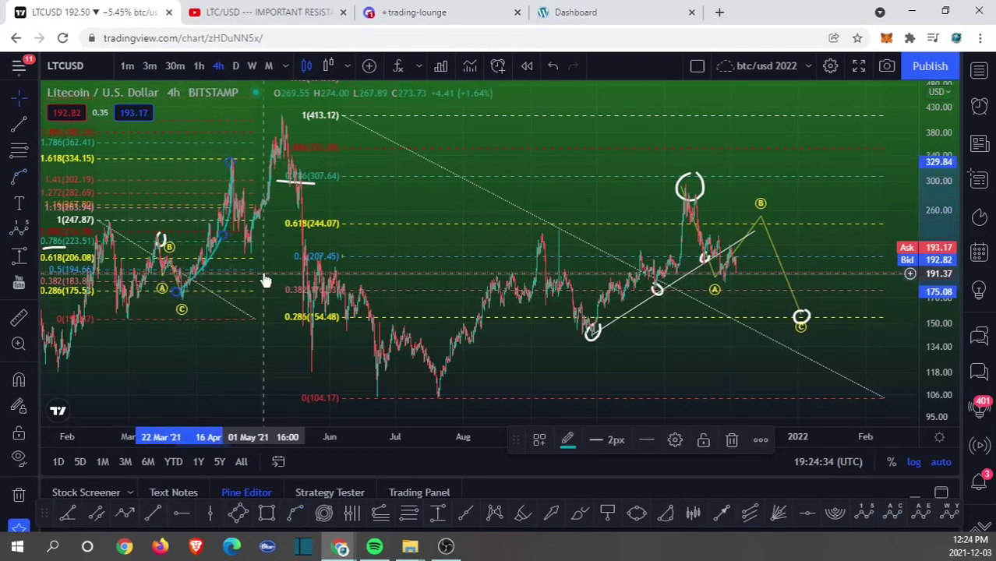
left_click(295, 512)
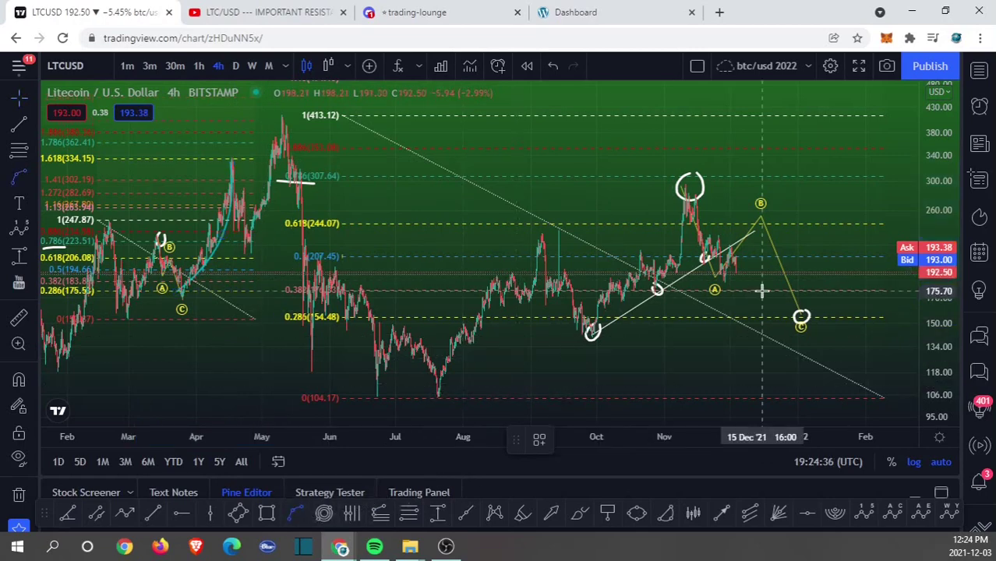
mouse_move(801, 313)
left_mouse_down()
mouse_move(827, 291)
mouse_move(867, 94)
left_mouse_up()
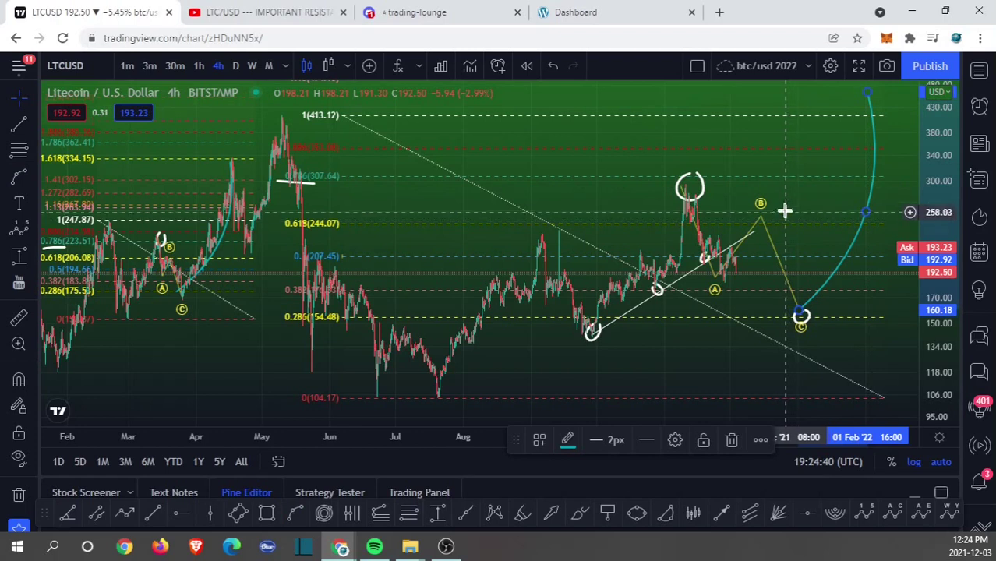
Circle the projected rise into wave B and the decline towards wave C on the current correction with the Brush.
left_click(784, 208)
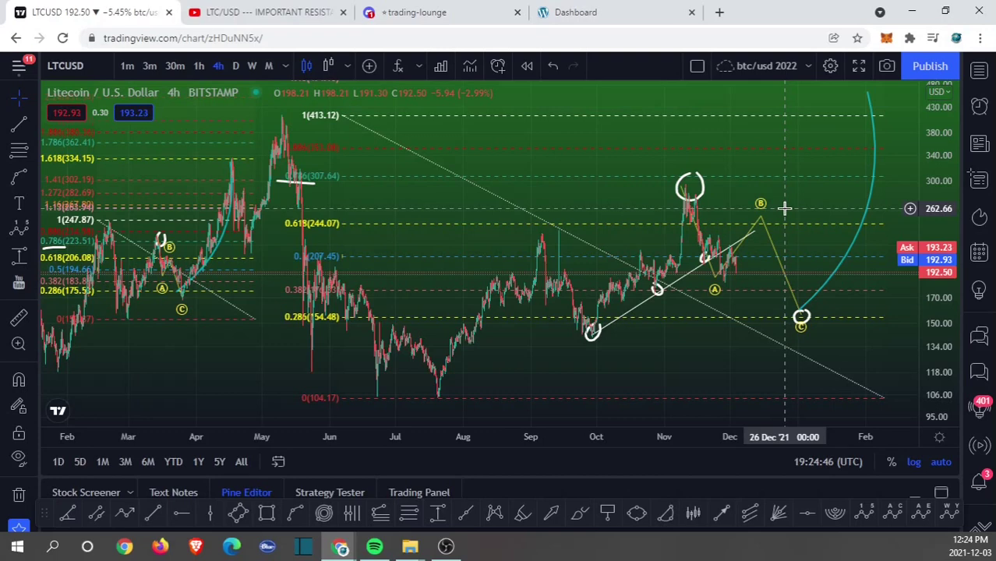
left_click_drag(929, 216, 928, 233)
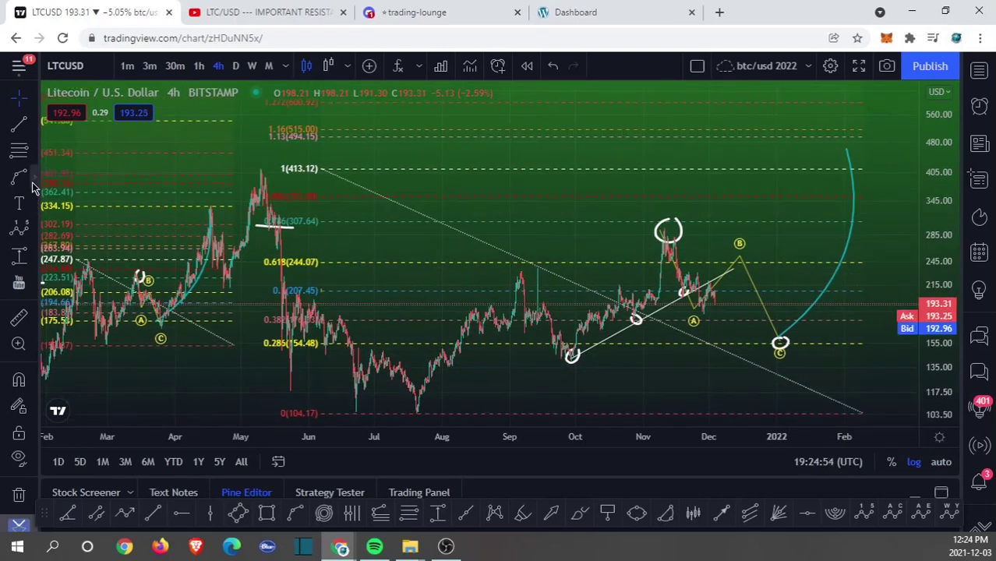
left_click(33, 187)
left_click(78, 176)
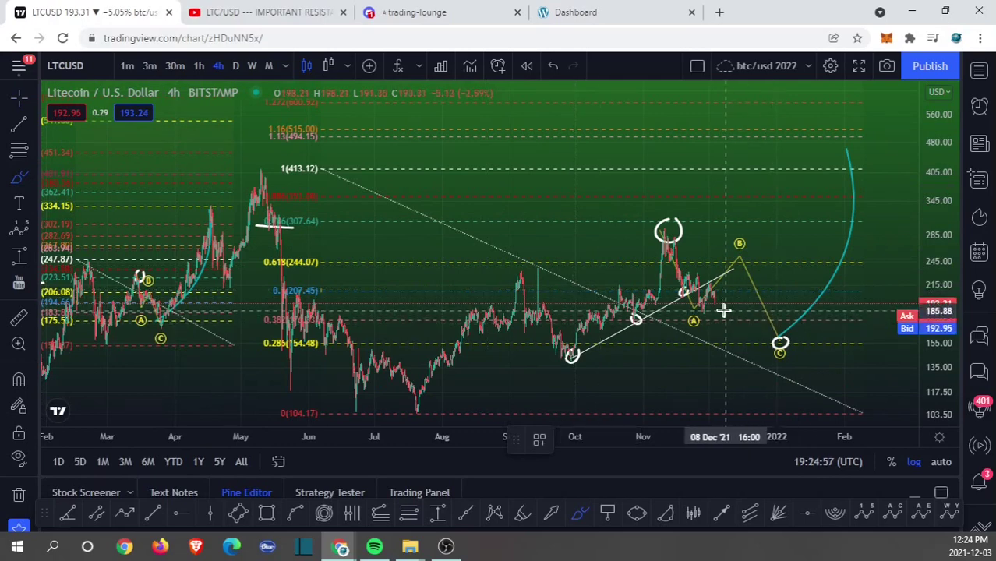
left_click_drag(718, 311, 704, 312)
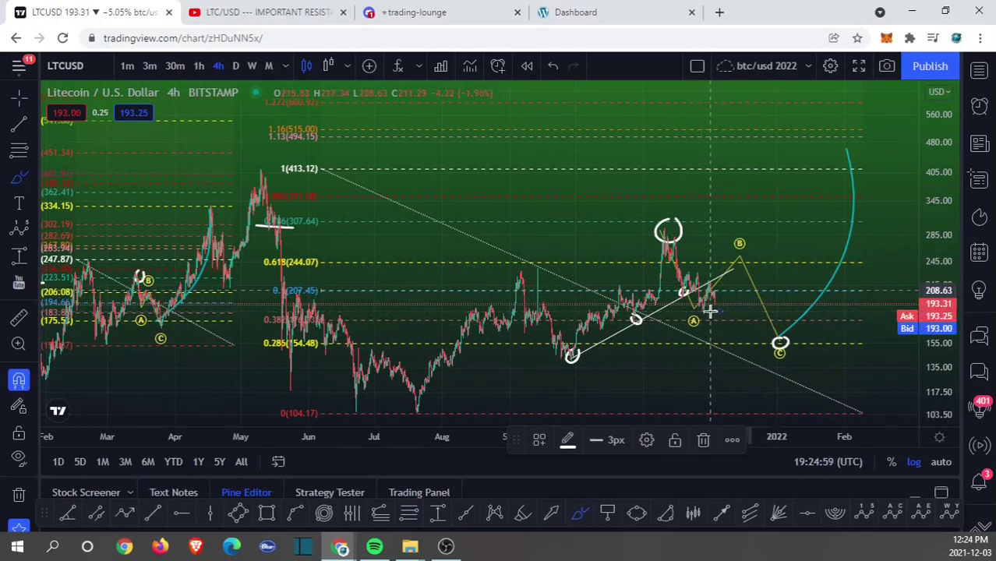
key("ctrl+z")
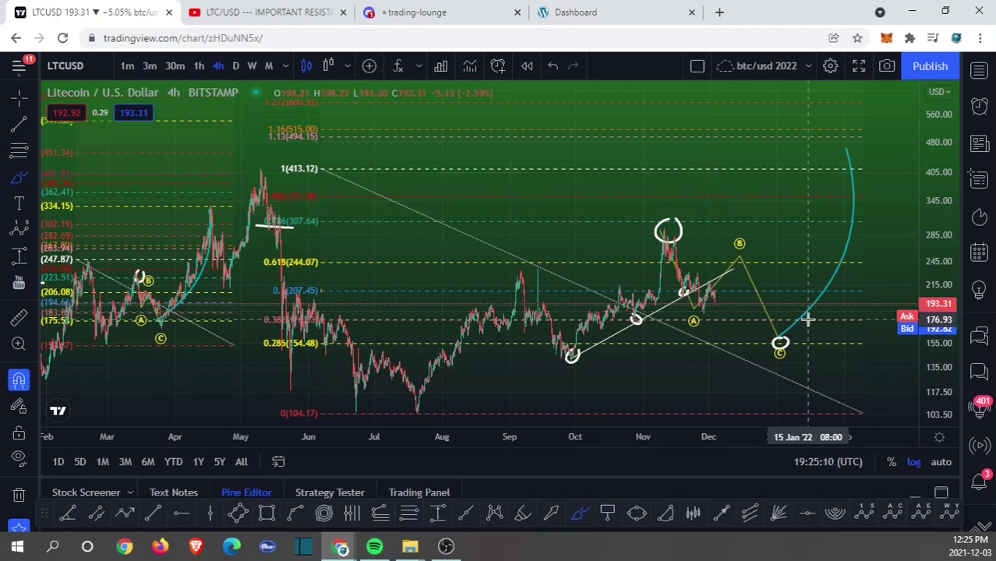
mouse_move(784, 278)
left_mouse_down()
mouse_move(732, 301)
mouse_move(783, 326)
left_mouse_up()
key("ctrl+z")
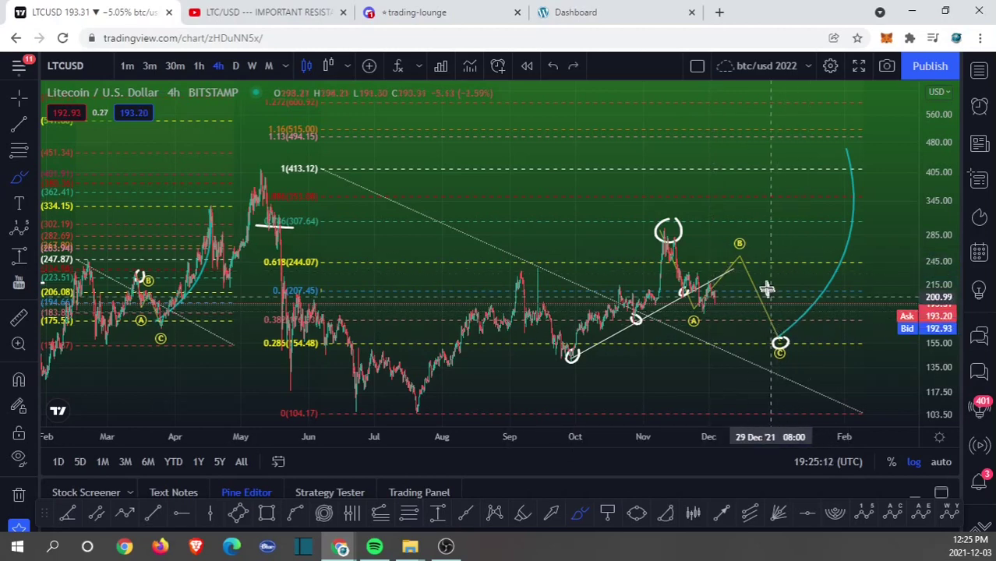
mouse_move(740, 256)
left_mouse_down()
mouse_move(698, 294)
mouse_move(736, 268)
mouse_move(781, 328)
left_mouse_up()
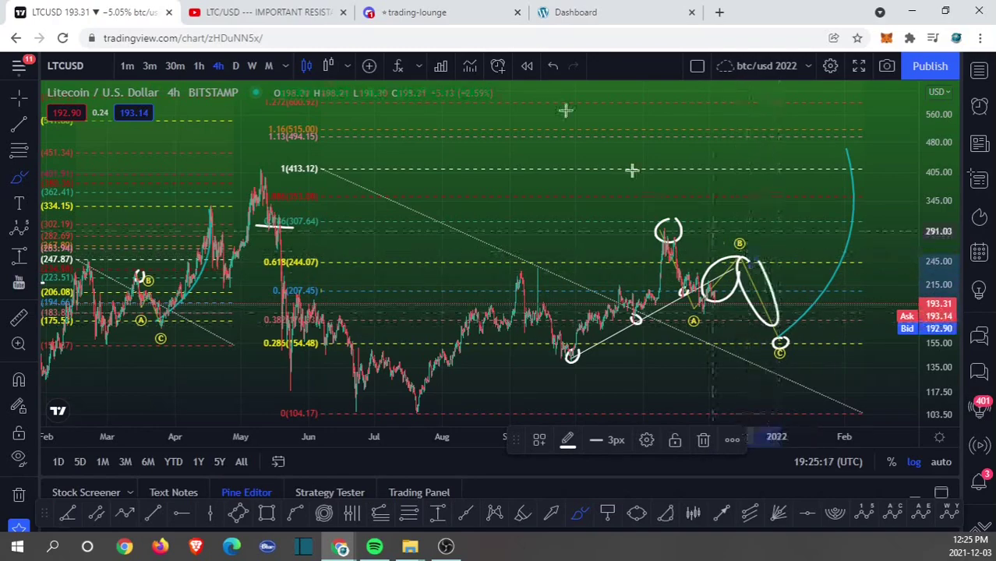
Switch to the Discord trading-lounge and enlarge the posted Litecoin head-and-shoulders chart.
left_click(456, 11)
left_click(427, 289)
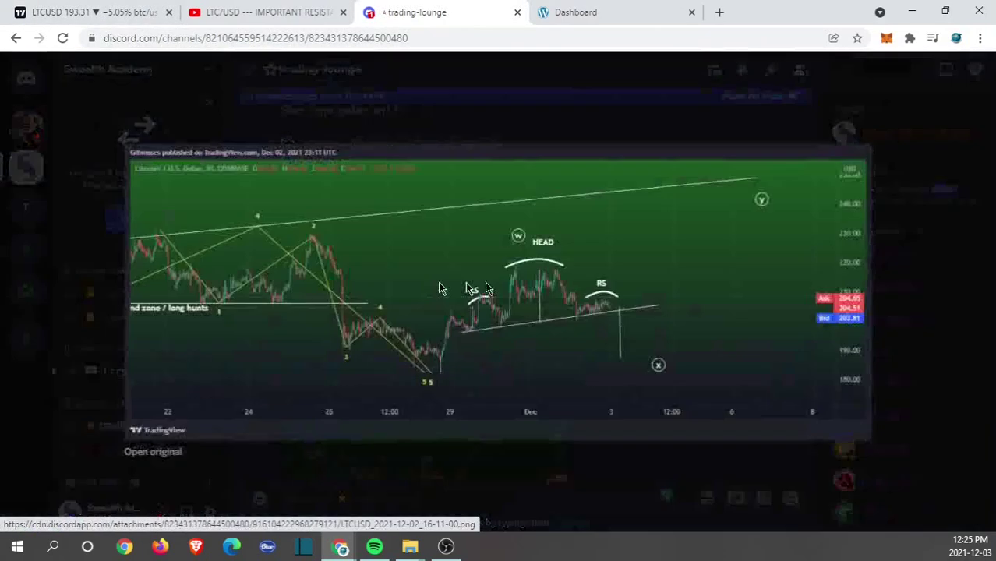
Return to the TradingView LTC/USD chart and examine the recent price action on the 30-minute interval.
left_click(136, 21)
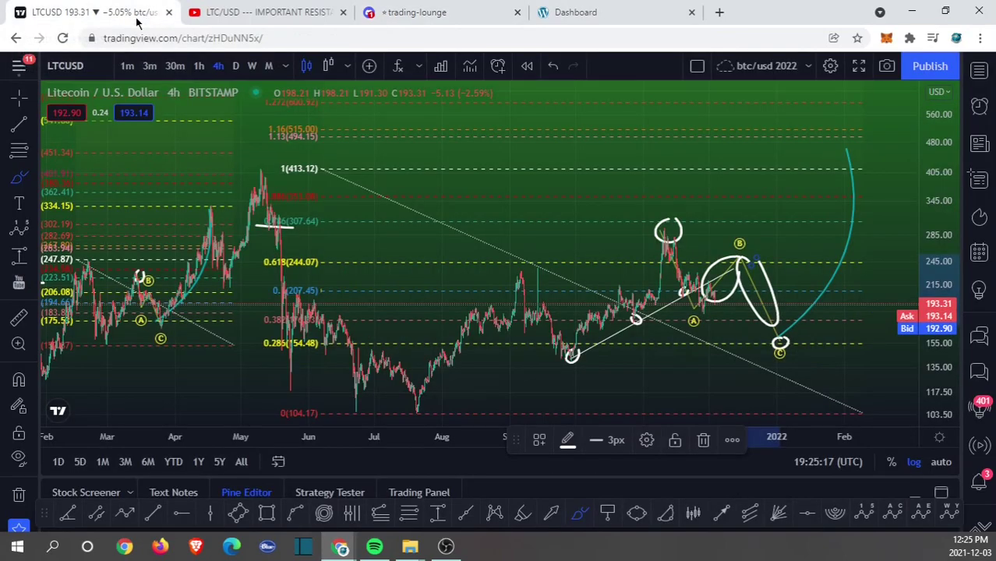
left_click(175, 65)
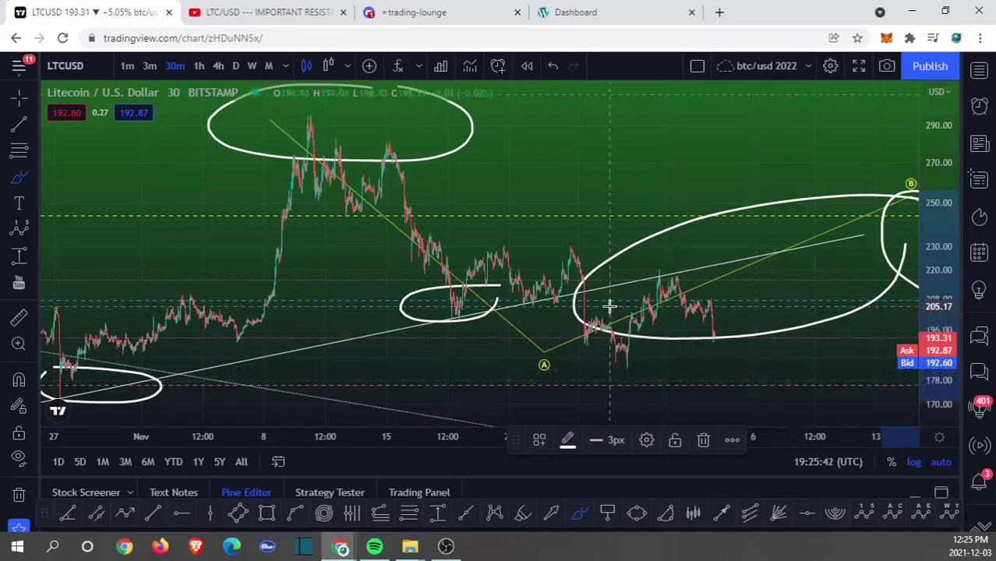
scroll(609, 306, "up", 5)
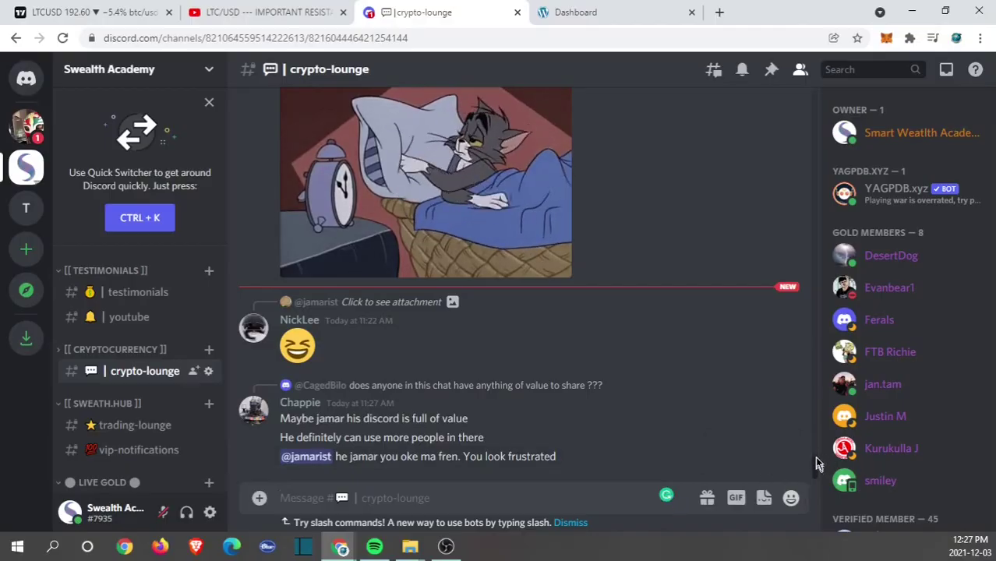
Read through today's messages and posted images in the Discord crypto-lounge channel.
left_click_drag(817, 458, 815, 409)
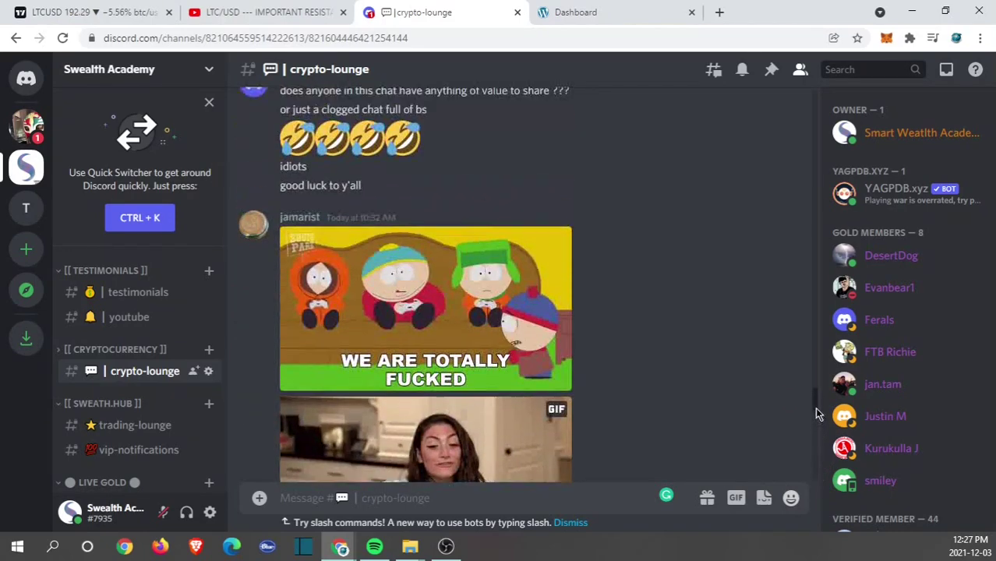
scroll(814, 408, "down", 2)
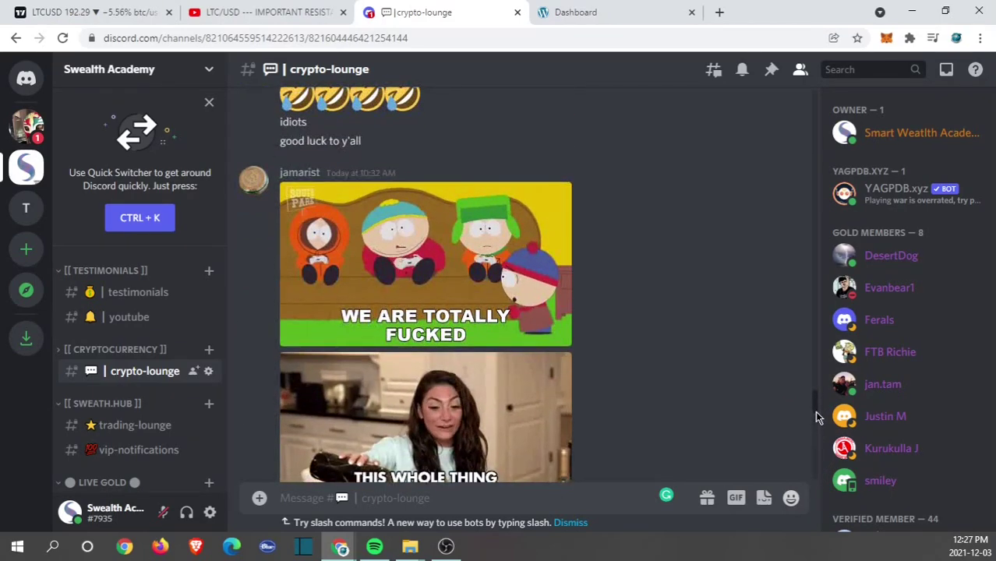
scroll(657, 345, "down", 2)
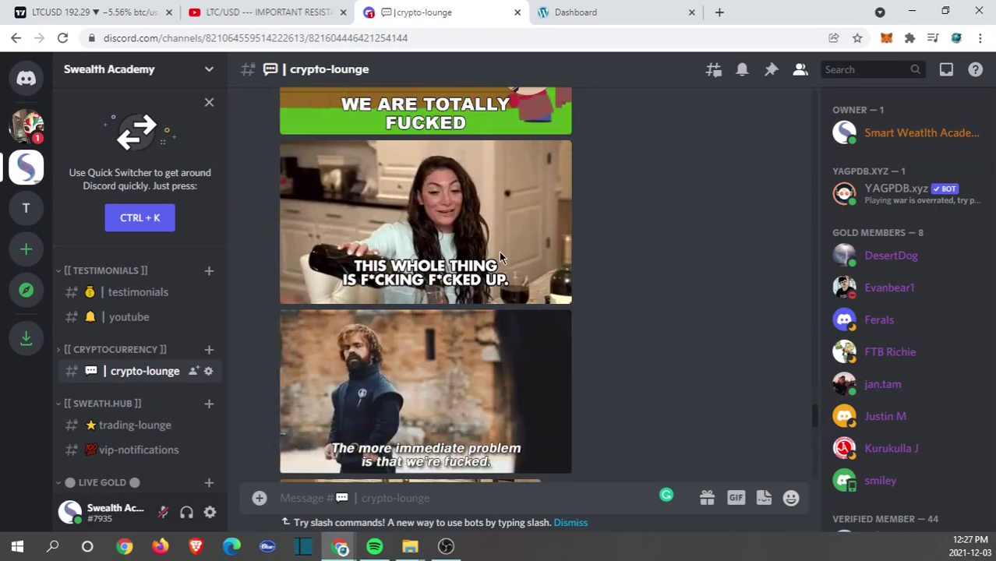
scroll(654, 274, "down", 10)
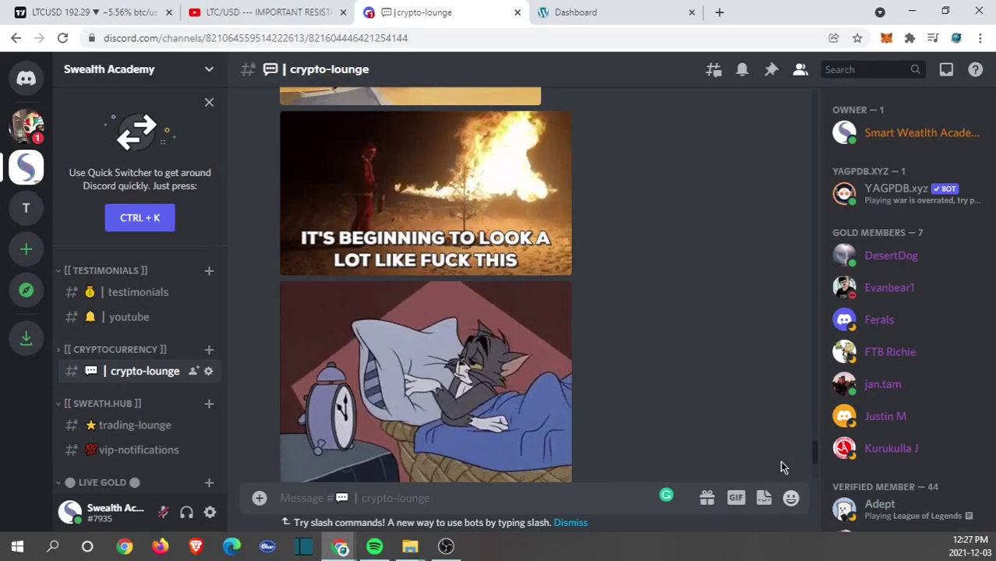
scroll(781, 458, "up", 2)
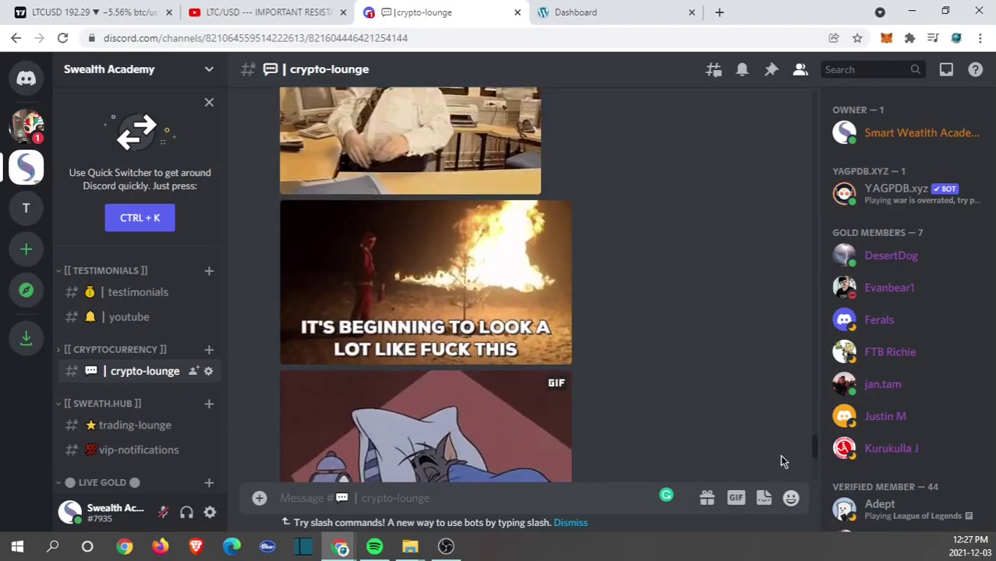
scroll(782, 461, "down", 2)
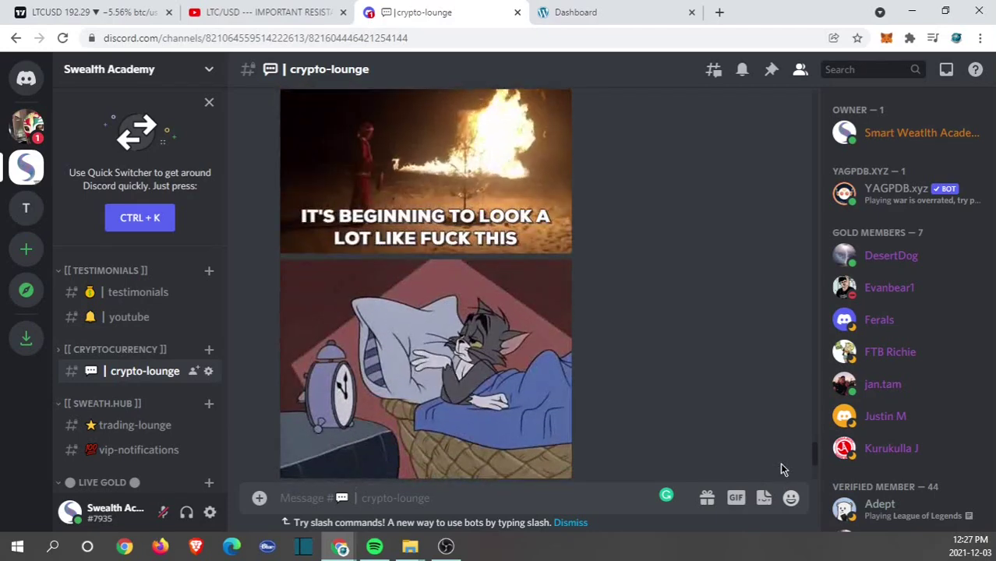
scroll(783, 472, "down", 2)
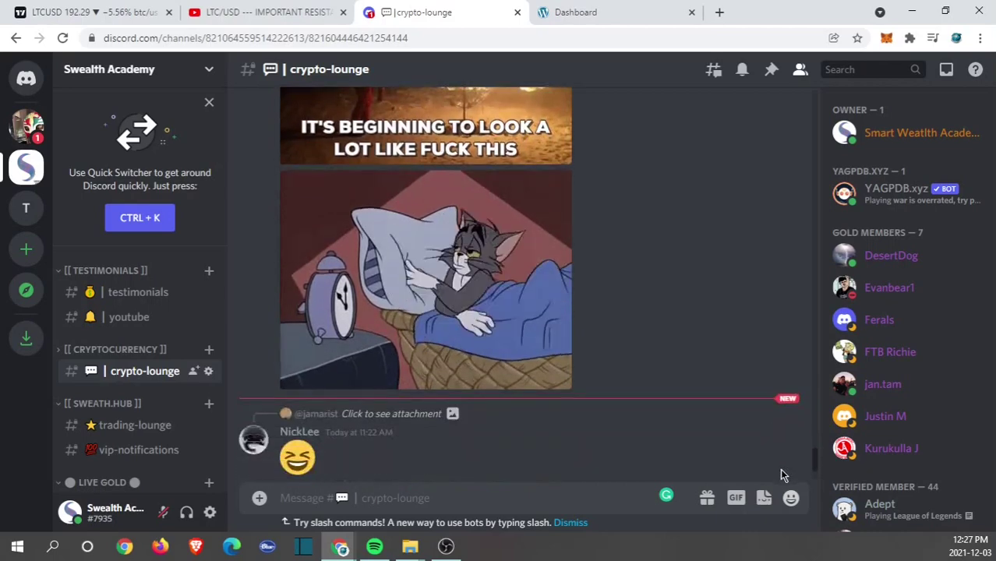
Find the Litecoin daily chart with the orange projection among the earlier messages, view it enlarged and close it.
scroll(780, 452, "up", 5)
scroll(790, 378, "up", 5)
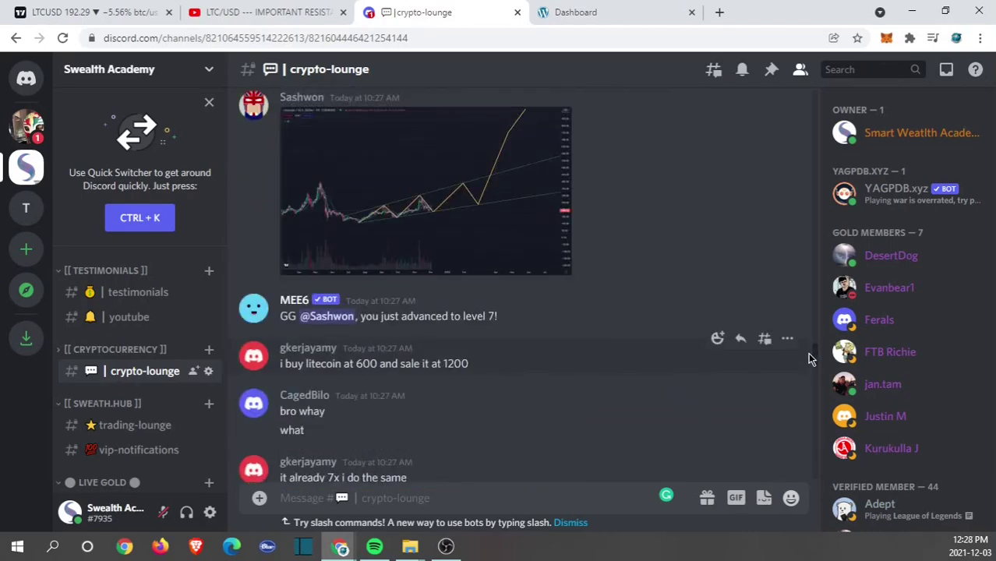
left_click(501, 235)
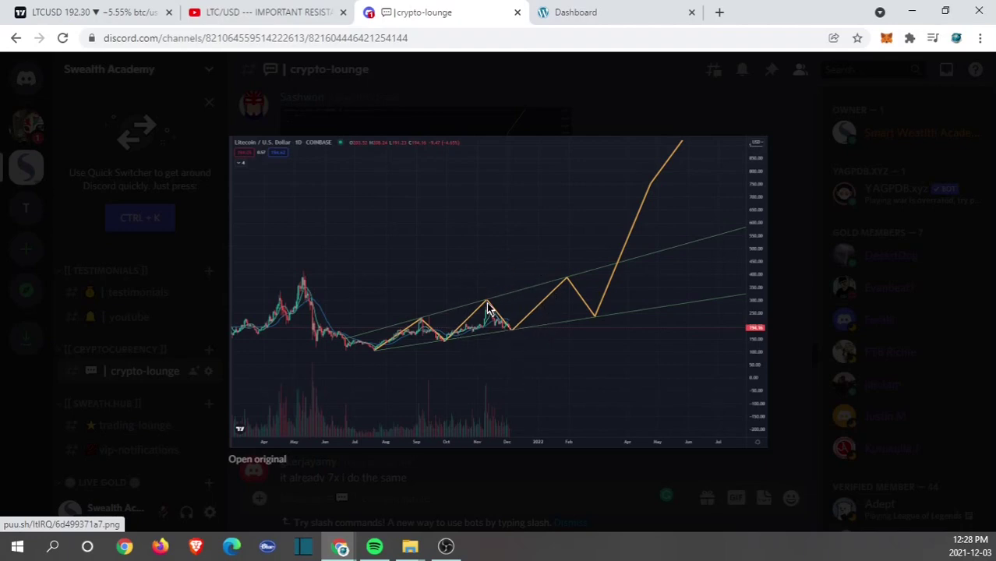
left_click(218, 306)
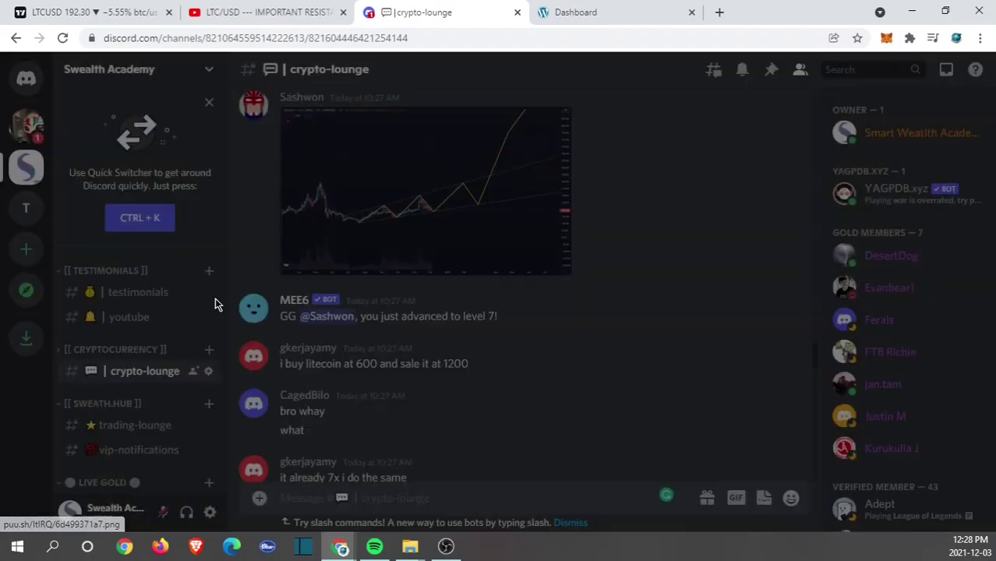
Look through the older crypto-lounge messages, including the NBC News omicron post, and return to the newest message.
scroll(496, 207, "down", 5)
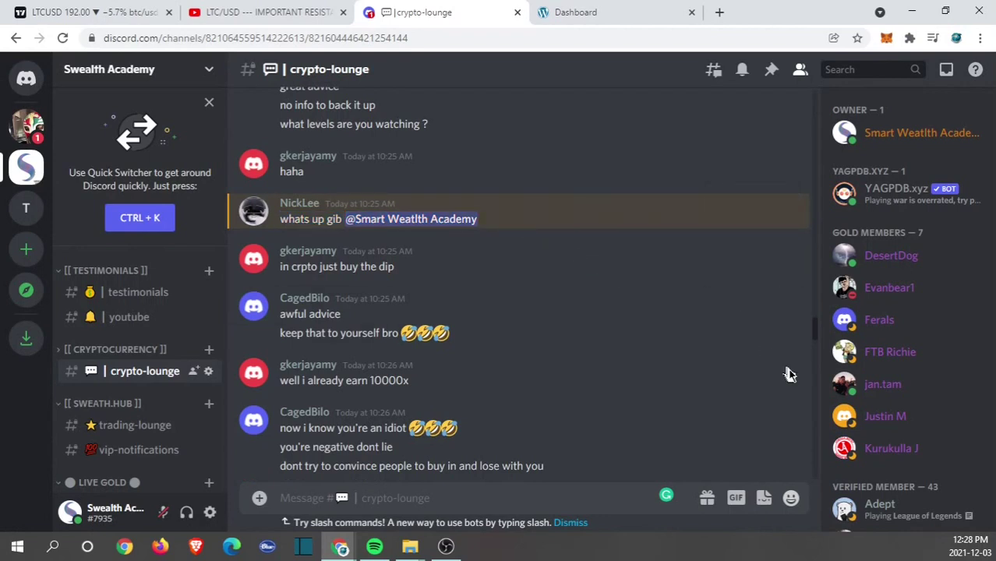
left_click_drag(812, 334, 813, 337)
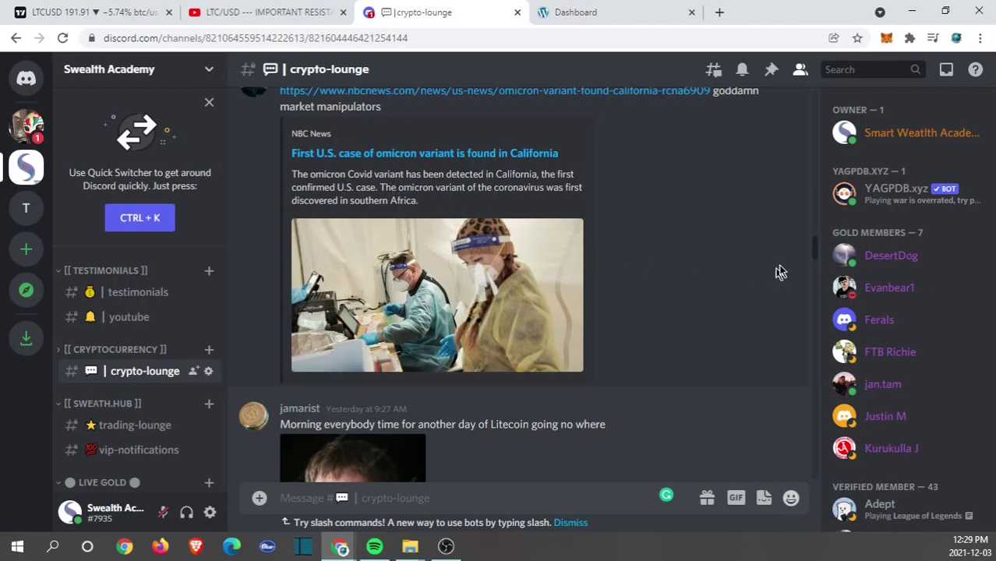
scroll(818, 249, "up", 1)
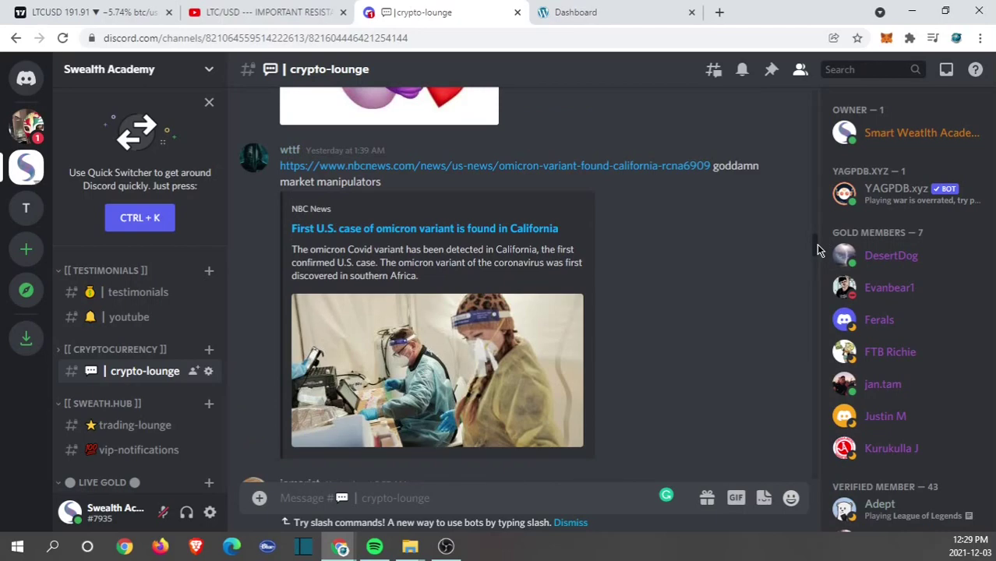
left_click_drag(818, 250, 815, 207)
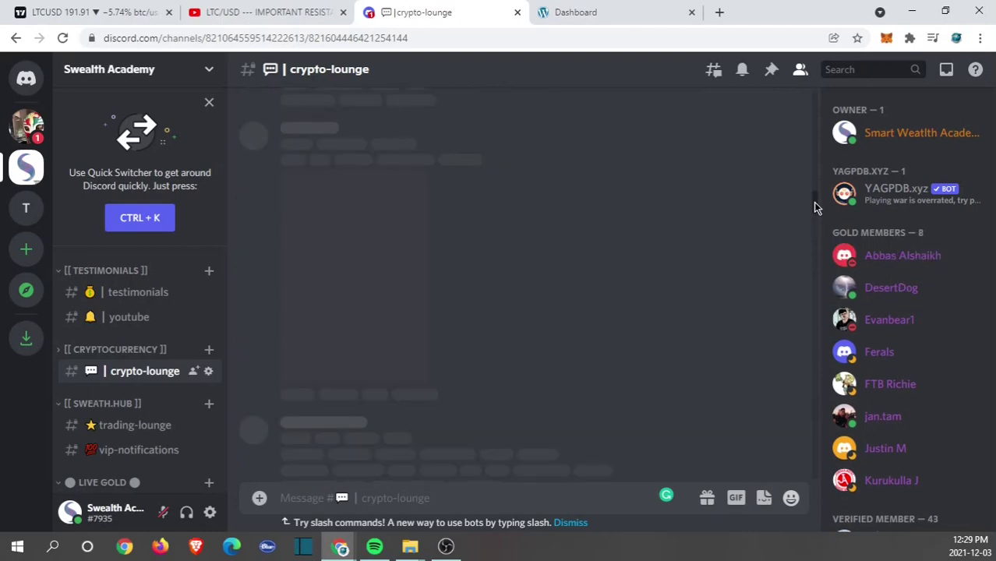
left_click_drag(816, 208, 806, 477)
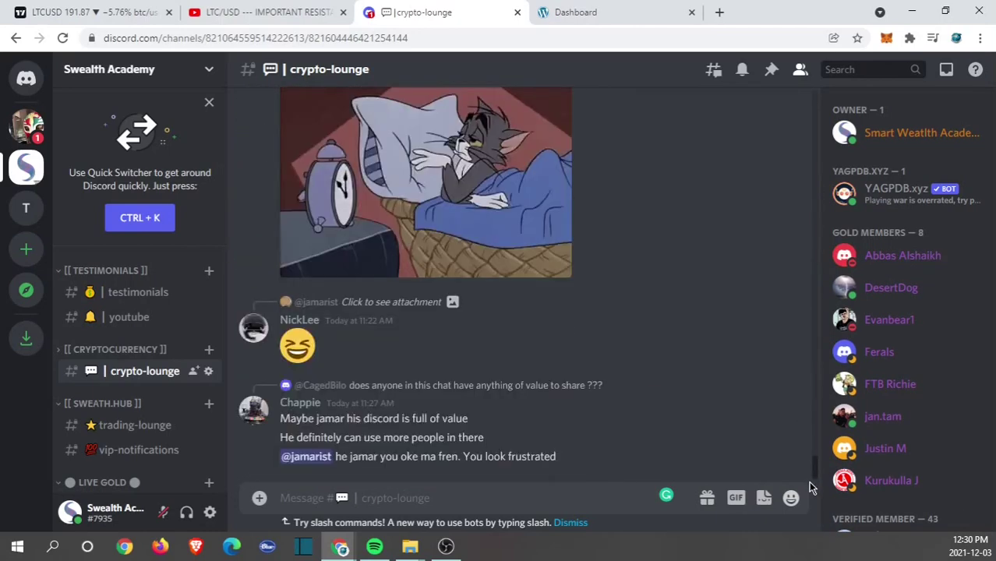
Compare the TradingView LTC/USD 4-hour chart with the earlier projection in the YouTube video, ending on the TradingView chart.
left_click(93, 11)
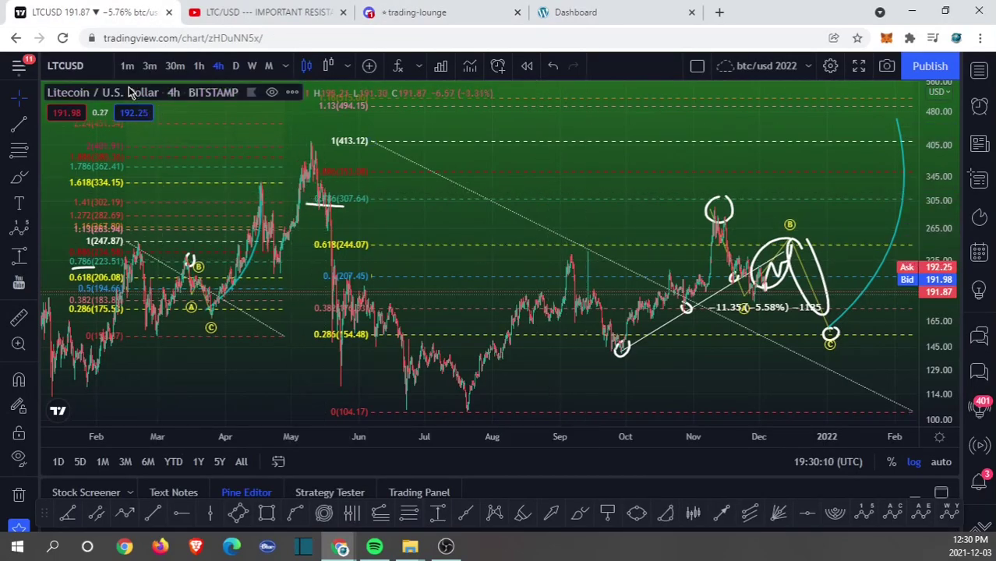
left_click(296, 22)
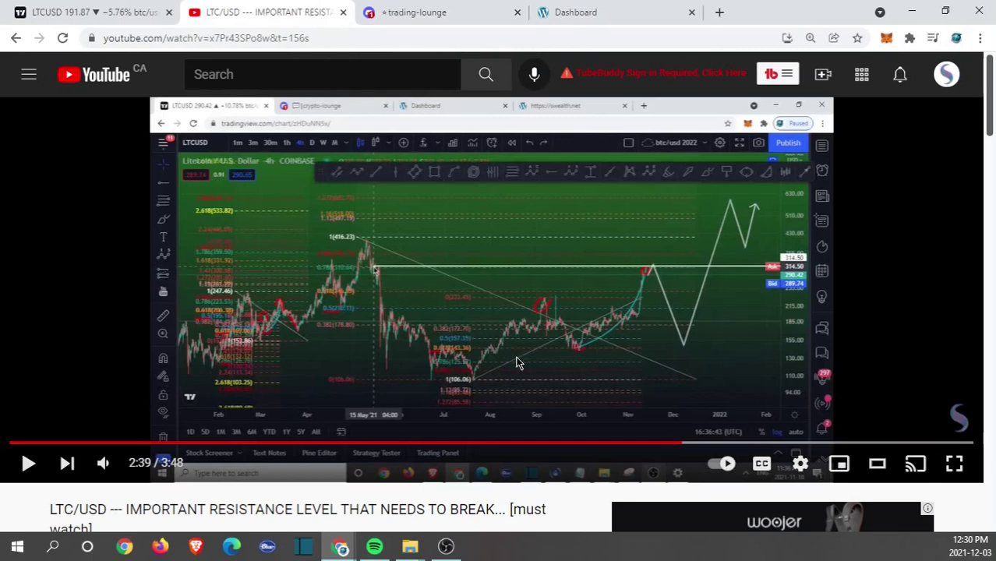
key("ctrl+1")
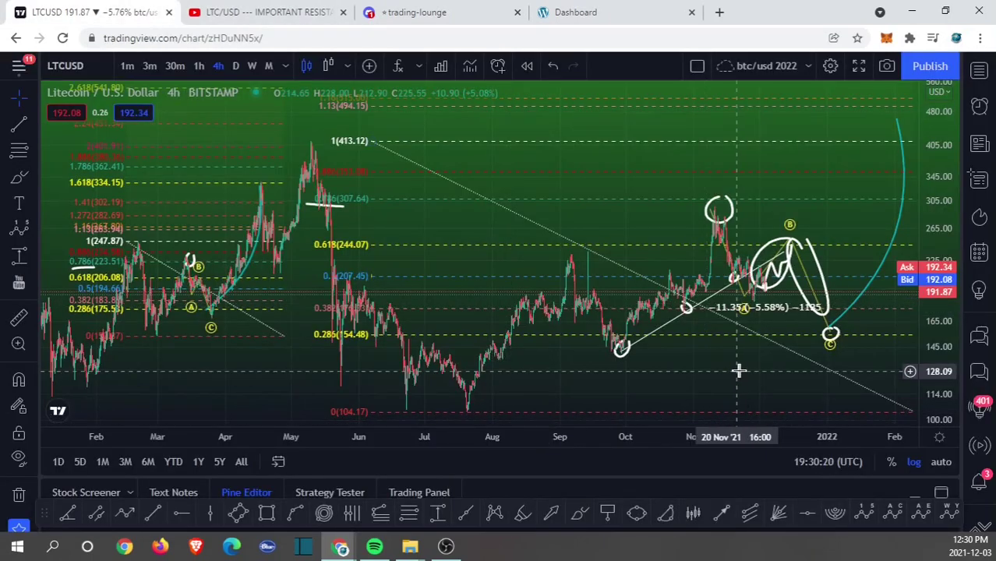